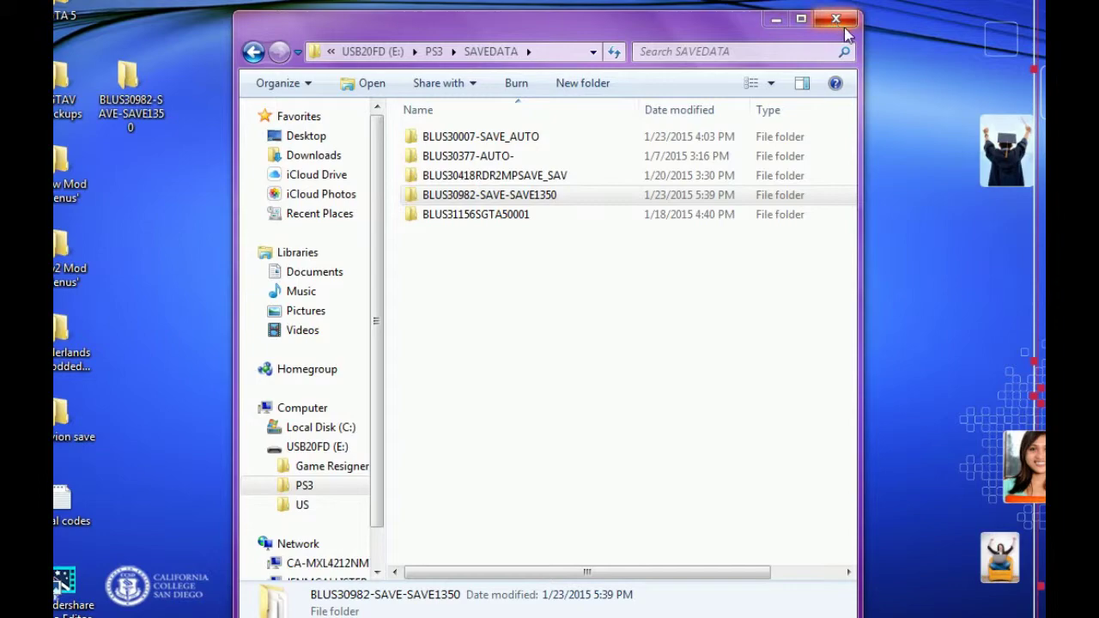
# Close the USB save folder, switch to Bruteforce Save Data, and choose the Desktop as the save data folder to scan
pyautogui.click(836, 19)
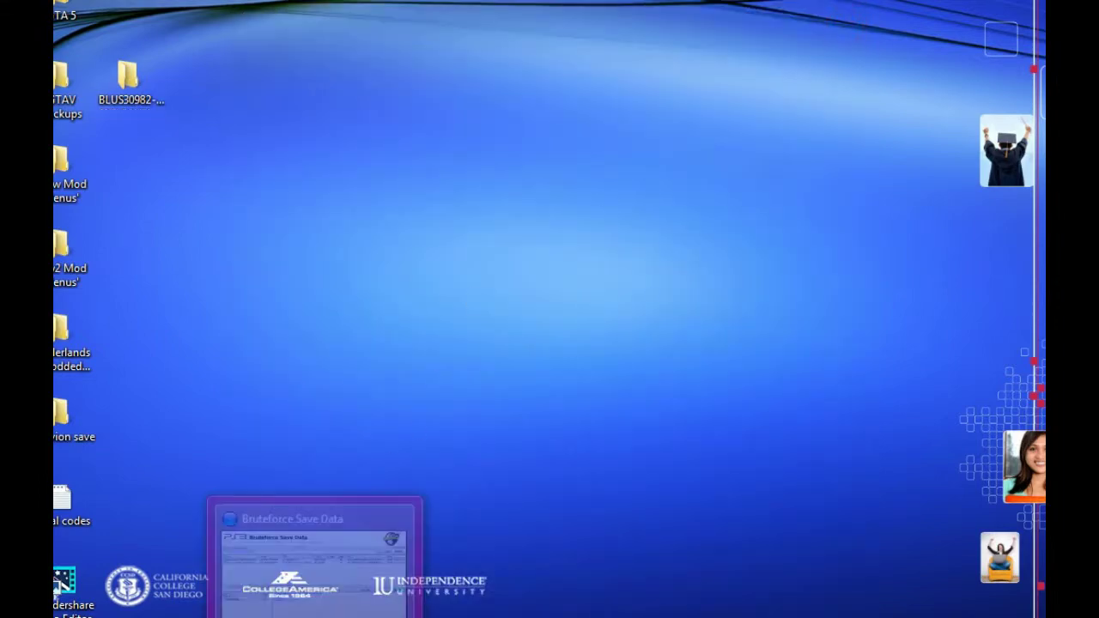
pyautogui.click(314, 611)
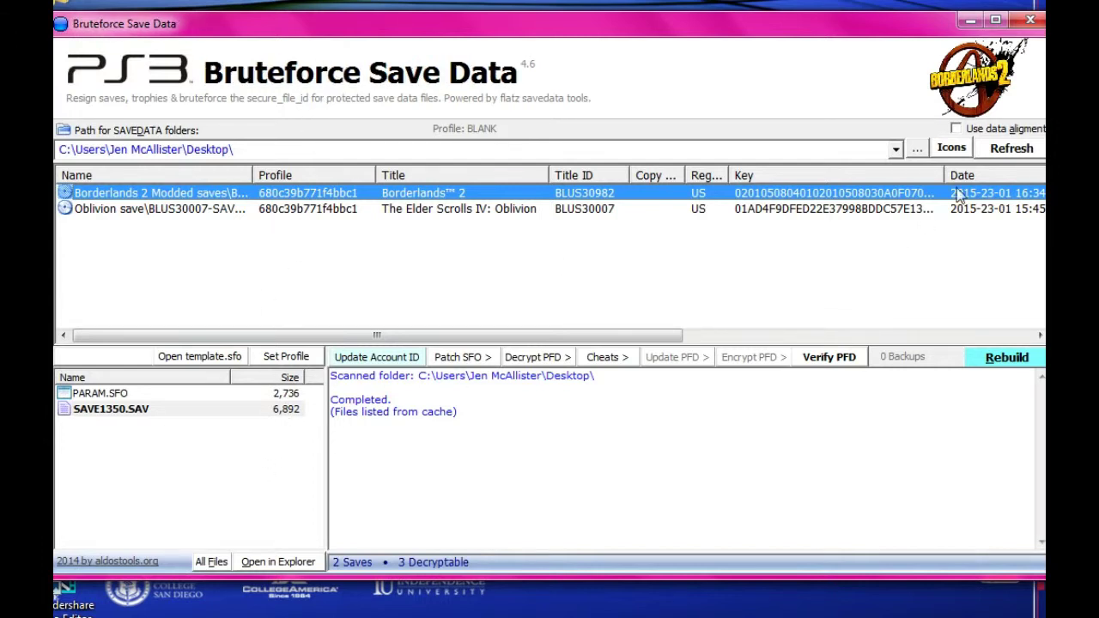
pyautogui.click(917, 148)
pyautogui.click(444, 243)
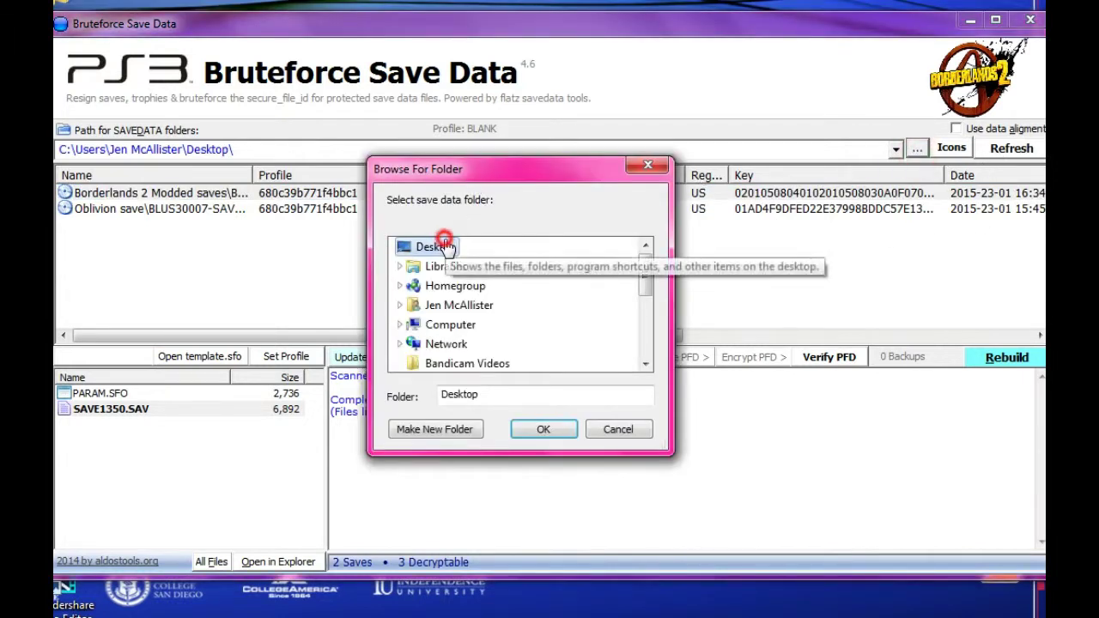
pyautogui.click(543, 434)
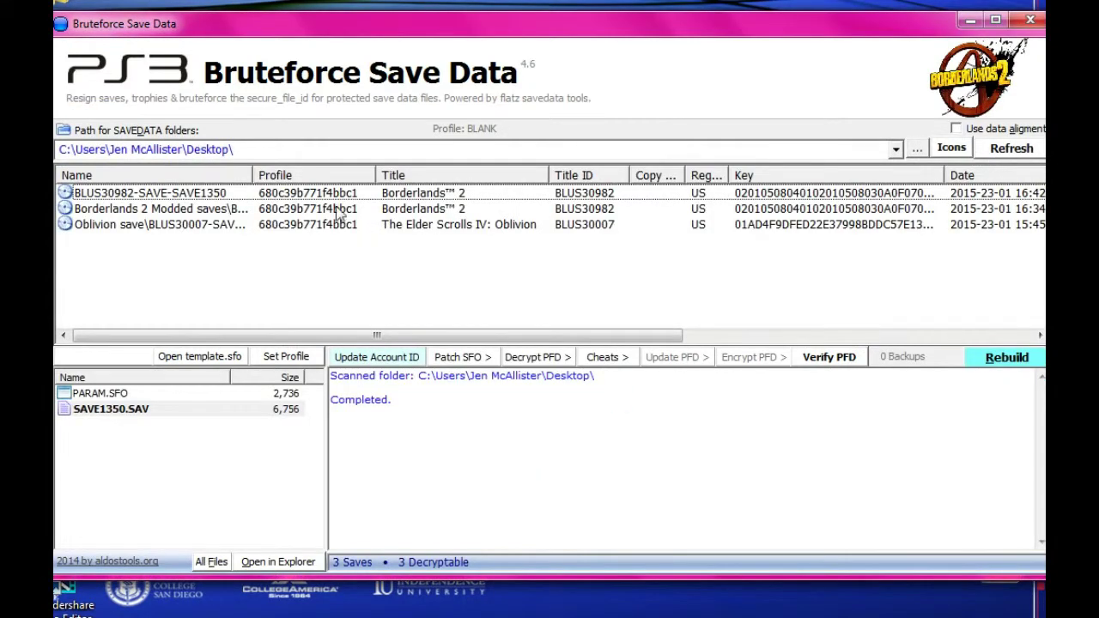
# Decrypt the SAVE1350.SAV file of the Borderlands 2 save BLUS30982-SAVE-SAVE1350
pyautogui.click(153, 196)
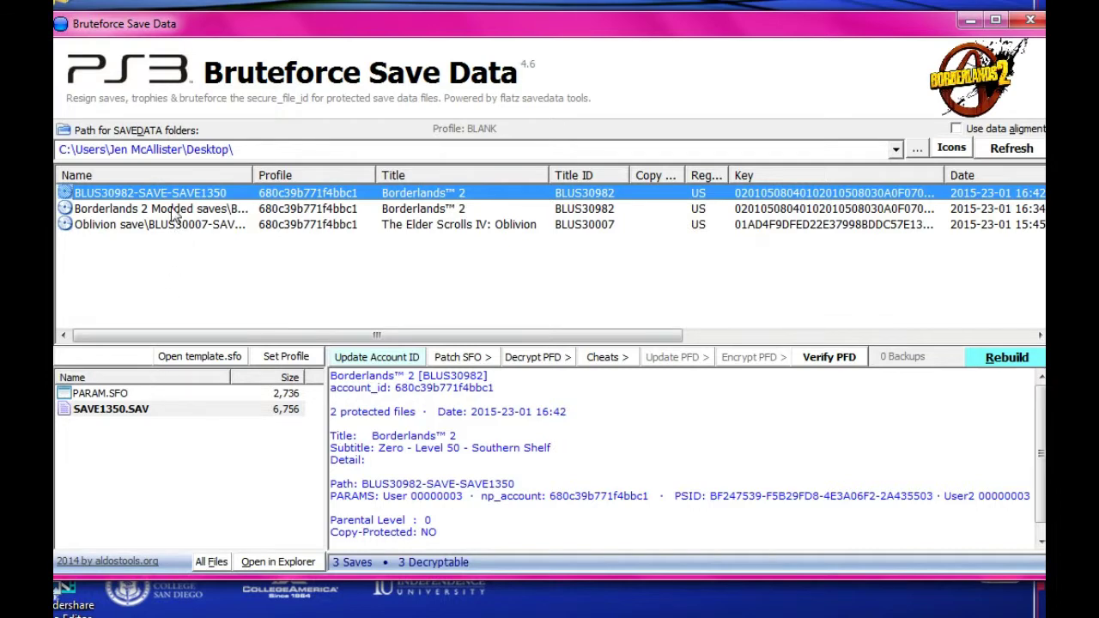
pyautogui.click(140, 414)
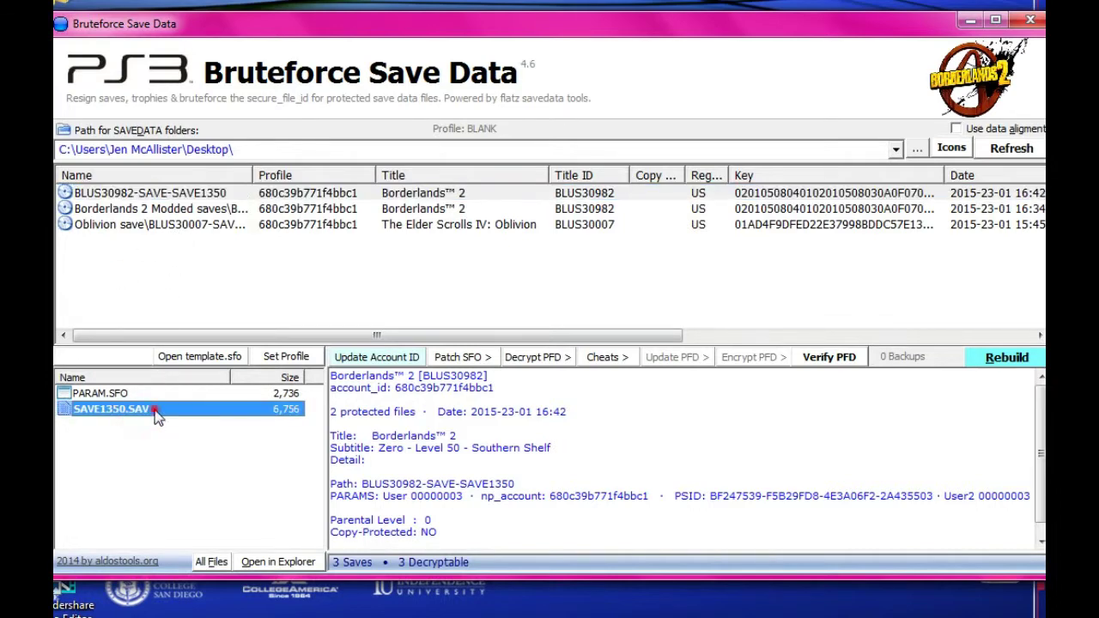
pyautogui.doubleClick(157, 416)
pyautogui.click(467, 382)
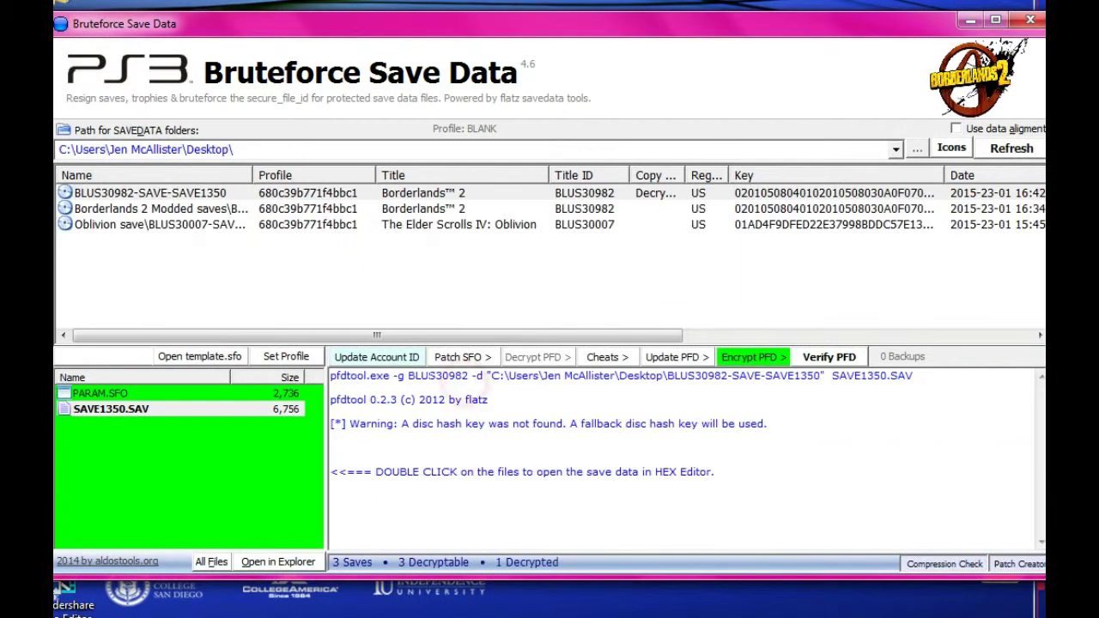
# Switch to Gibbed's Borderlands 2 Save Editor and open SAVE1350.SAV using the PS3 Save Files (*.sav) type
pyautogui.click(970, 19)
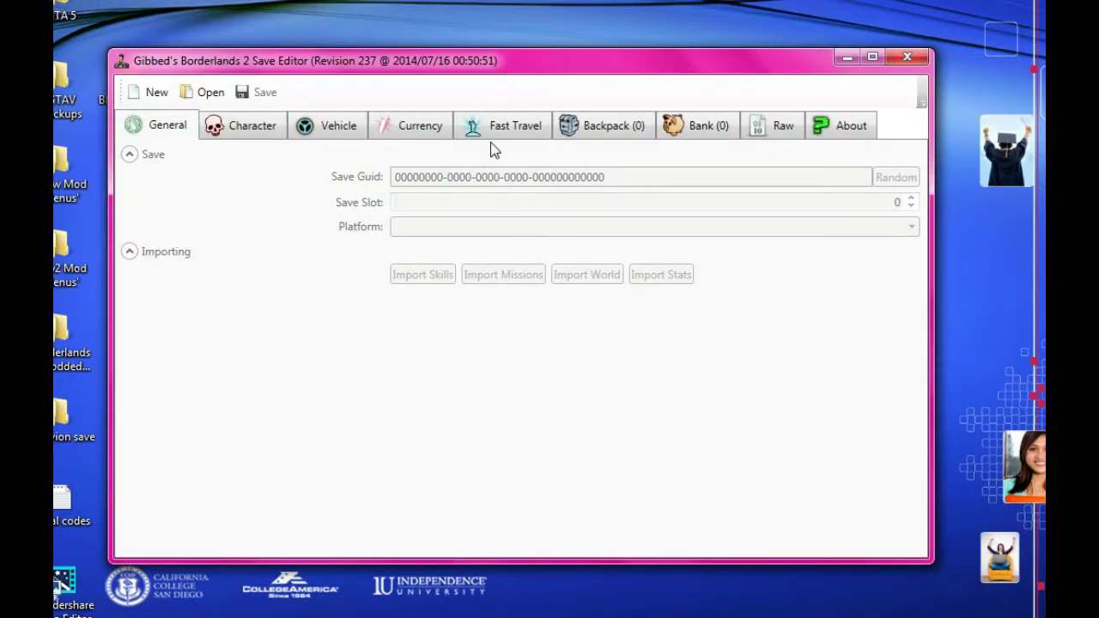
pyautogui.click(208, 92)
pyautogui.click(350, 204)
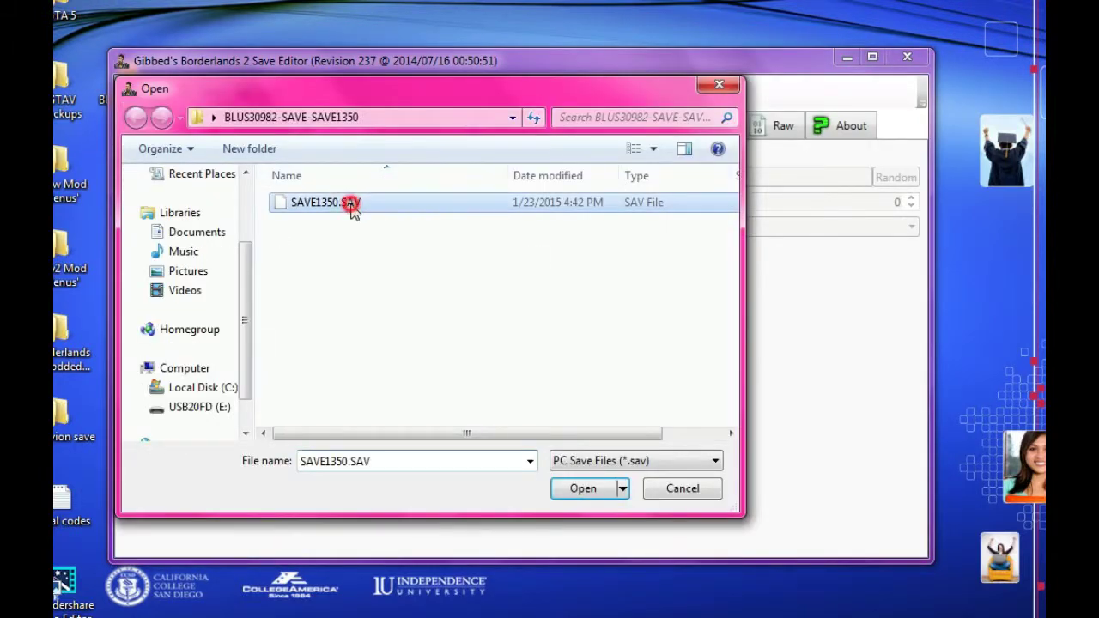
pyautogui.click(591, 465)
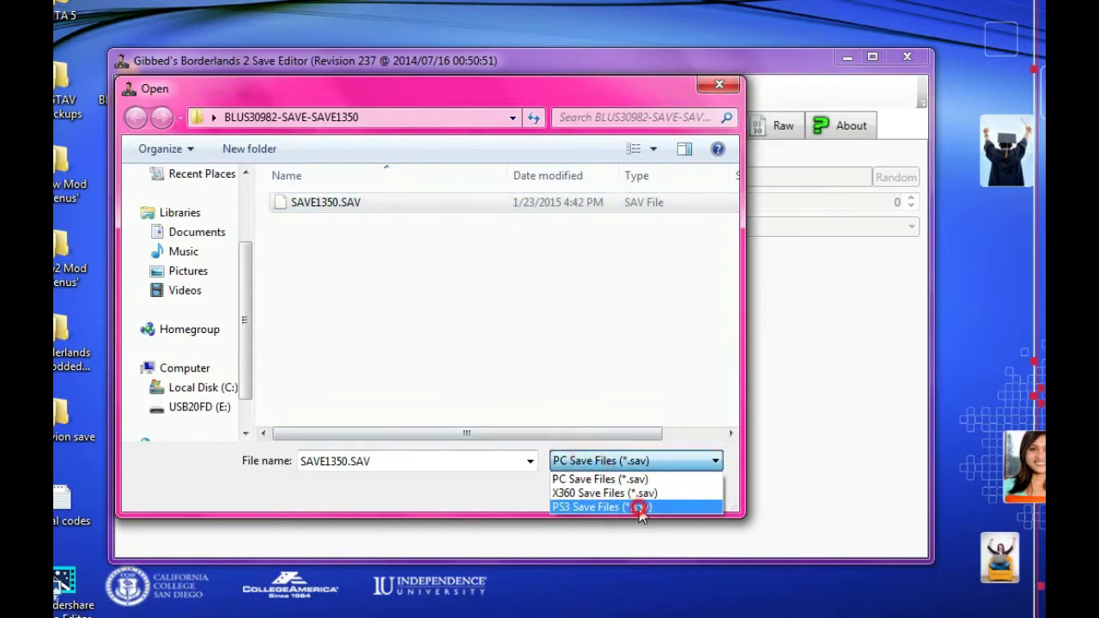
pyautogui.click(643, 508)
pyautogui.click(429, 202)
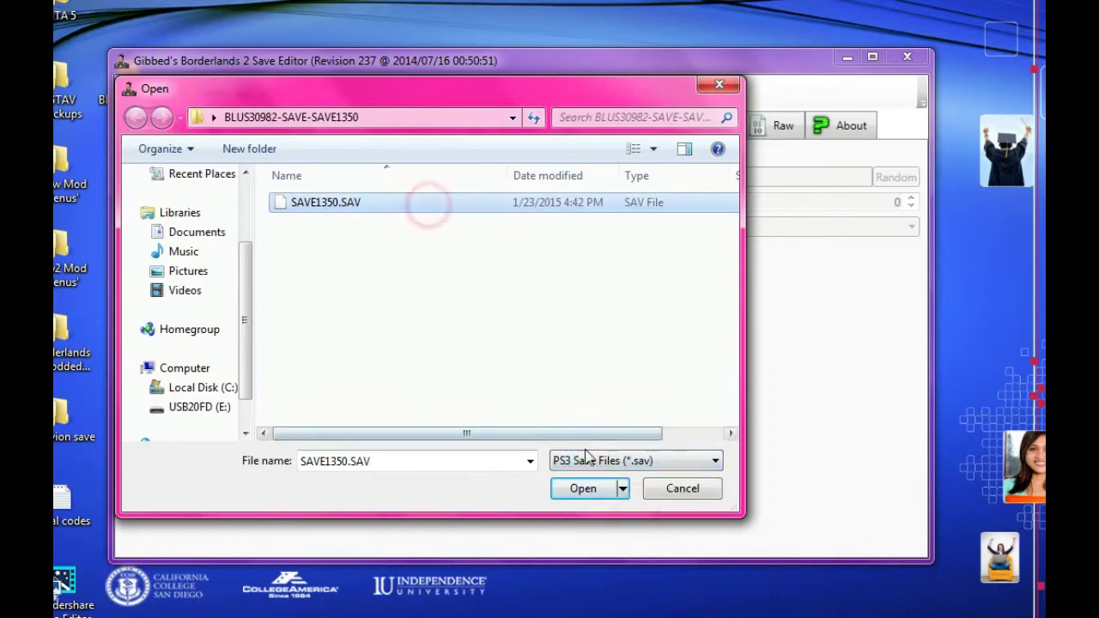
pyautogui.click(583, 488)
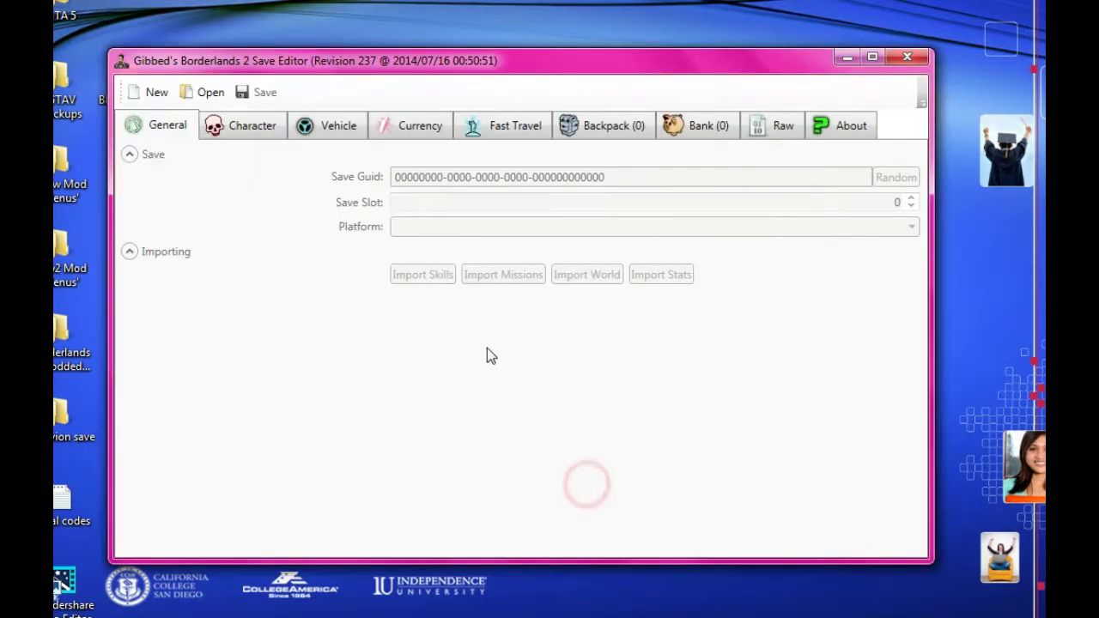
# Sync the Zero (Assassin) character's experience points, and view the vehicle skin settings
pyautogui.click(230, 129)
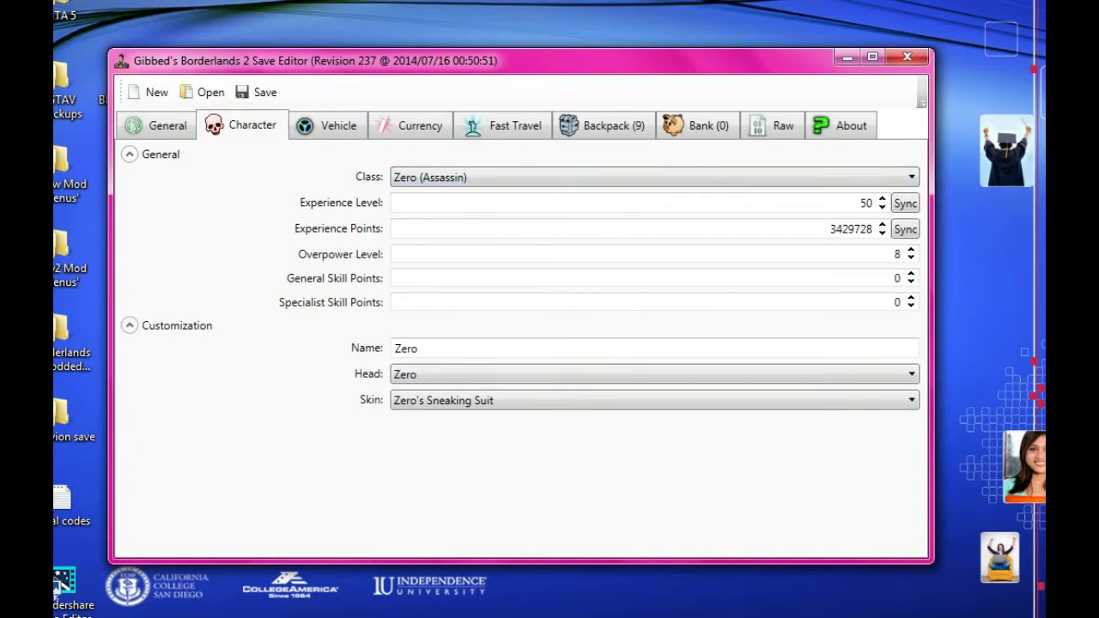
pyautogui.click(905, 229)
pyautogui.click(903, 230)
pyautogui.click(321, 129)
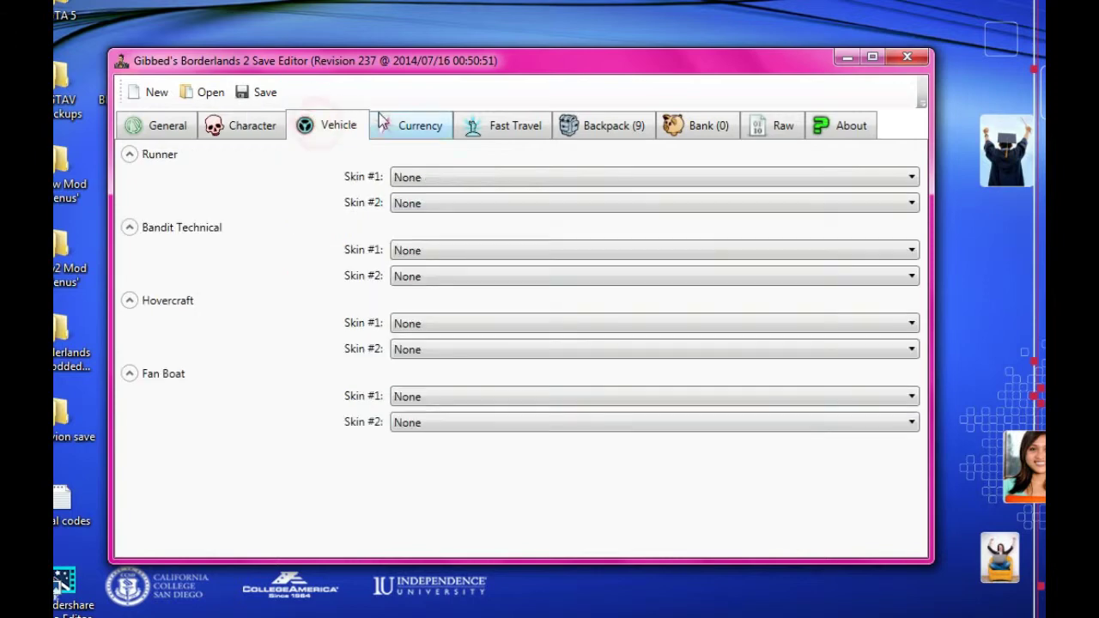
pyautogui.click(427, 133)
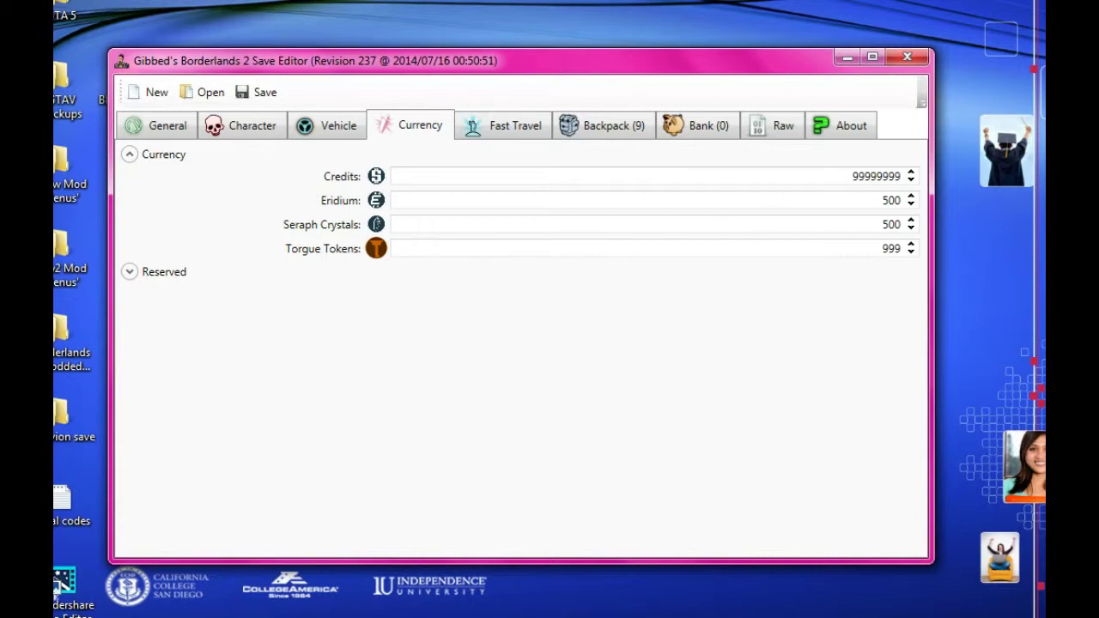
pyautogui.doubleClick(844, 176)
pyautogui.write('99999999999999')
pyautogui.doubleClick(859, 202)
pyautogui.doubleClick(888, 224)
pyautogui.doubleClick(888, 248)
# Look over the fast travel teleporters and the equipped Vengeful Veritas and Zammechat Lyuda weapons in the backpack
pyautogui.click(531, 133)
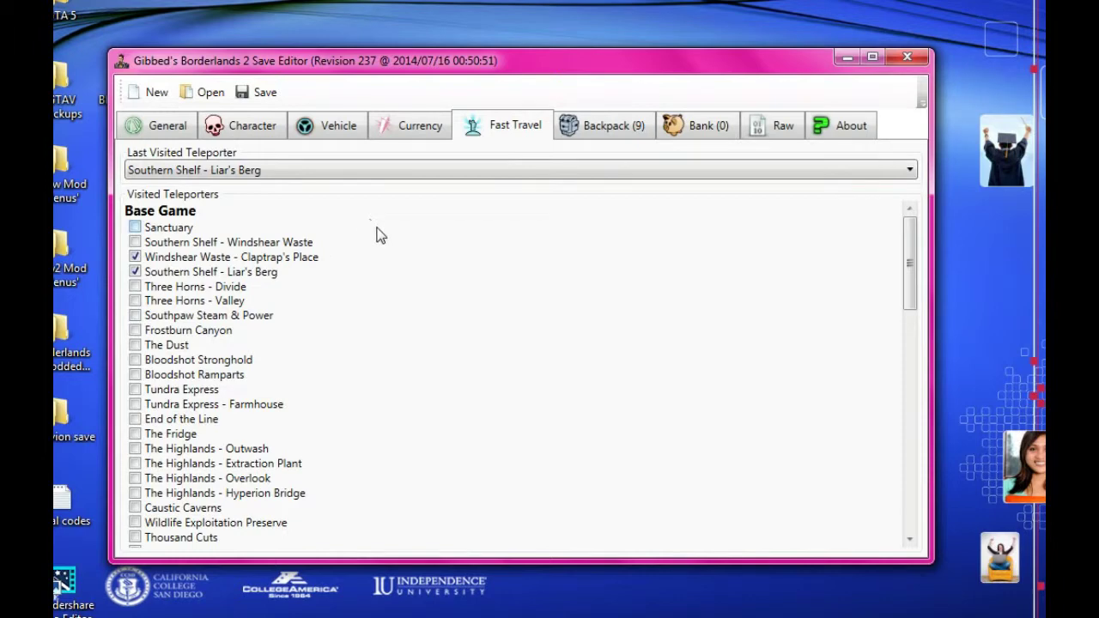
pyautogui.click(635, 125)
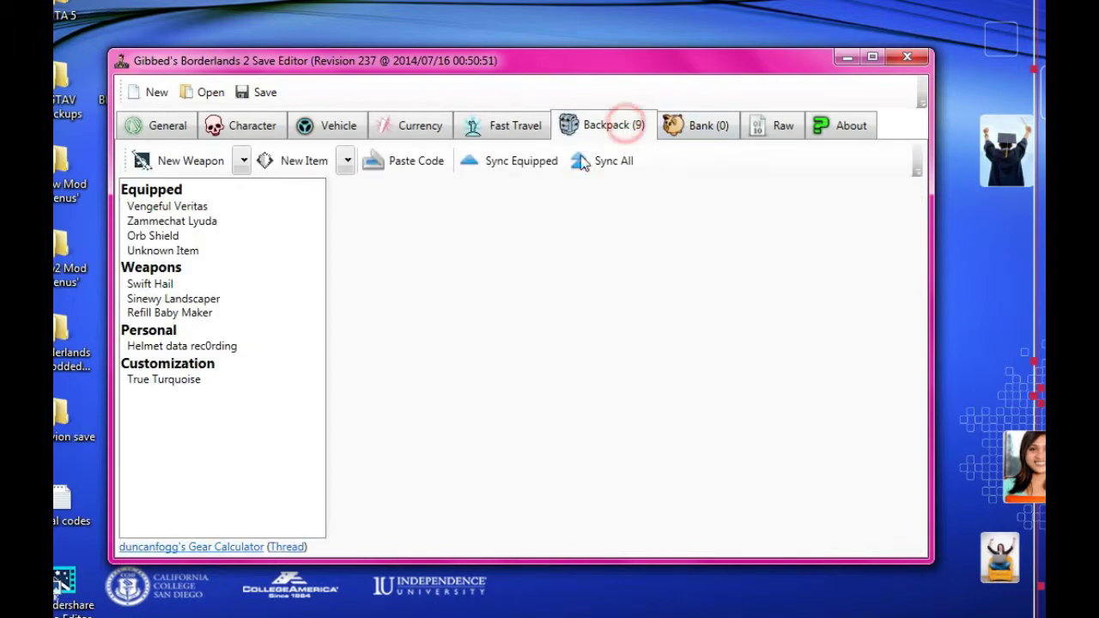
pyautogui.click(213, 206)
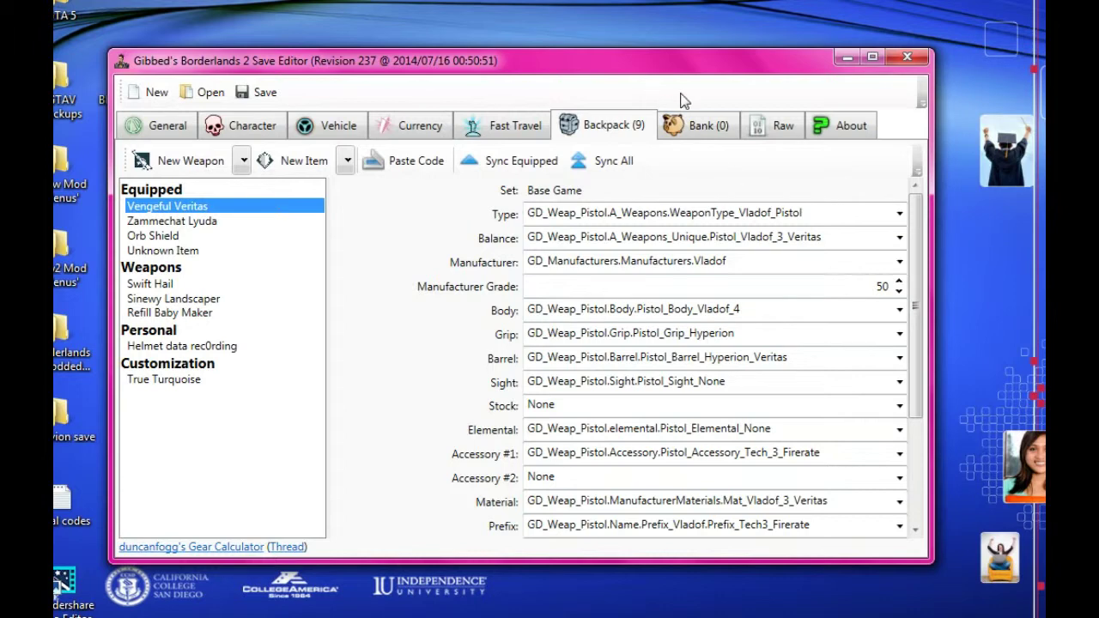
pyautogui.click(181, 220)
# Add a new backpack weapon with type GD_Weap_Pistol.A_Weapons.WeaponType_Vladof_Pistol and balance GD_Weap_Pistol.A_Weapons_Legendary.Pistol_Vladof_5_Infinity
pyautogui.click(204, 162)
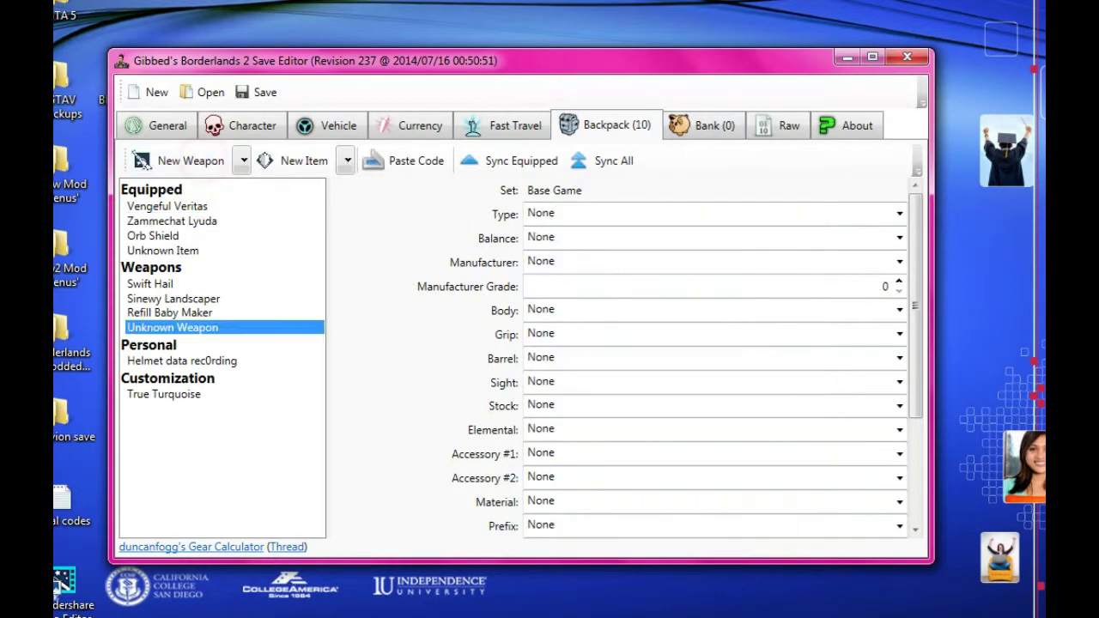
pyautogui.click(898, 214)
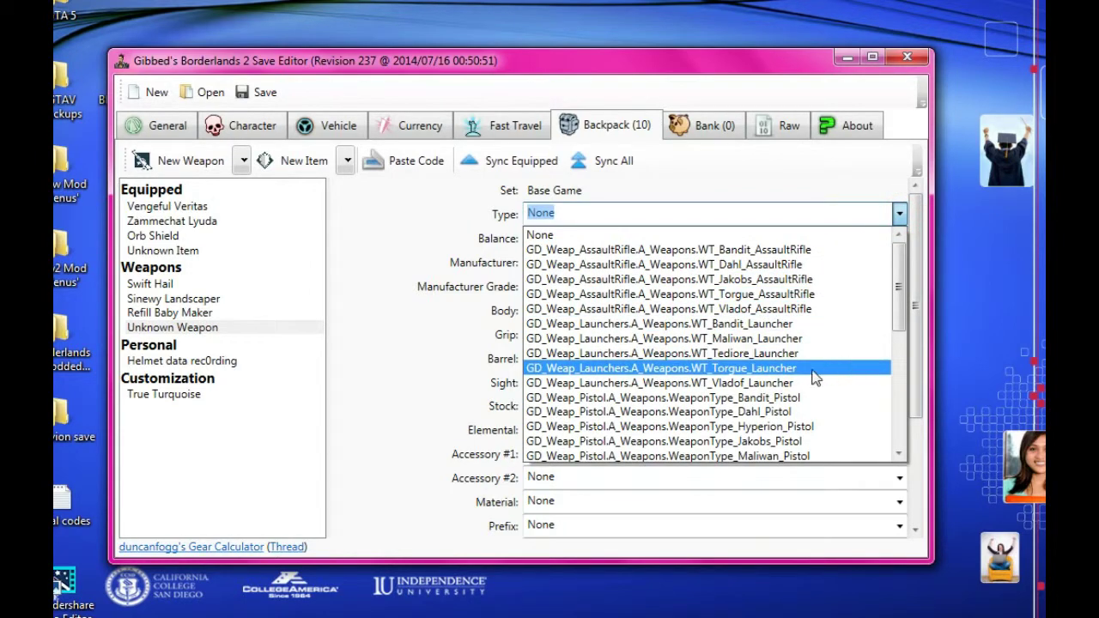
pyautogui.scroll(-1, 845, 343)
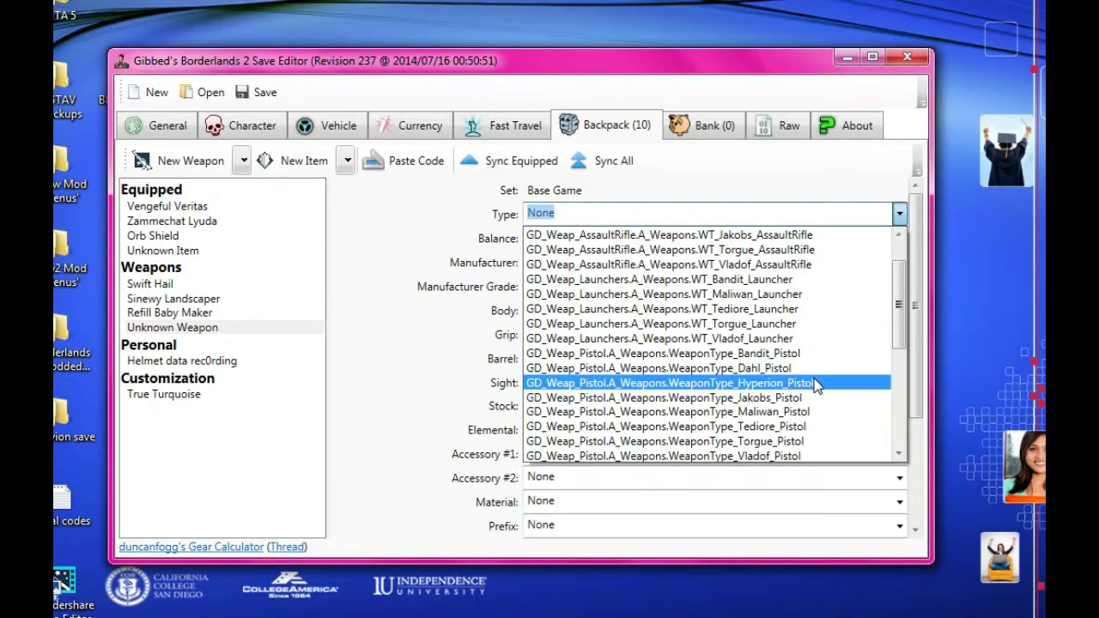
pyautogui.scroll(-2, 785, 391)
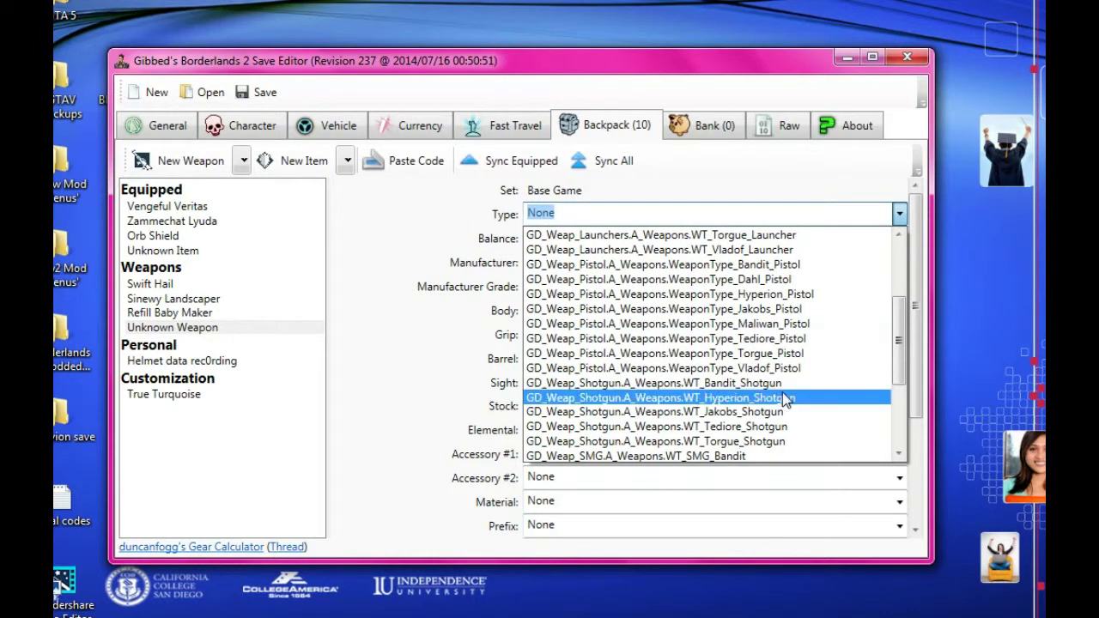
pyautogui.click(782, 376)
pyautogui.click(898, 237)
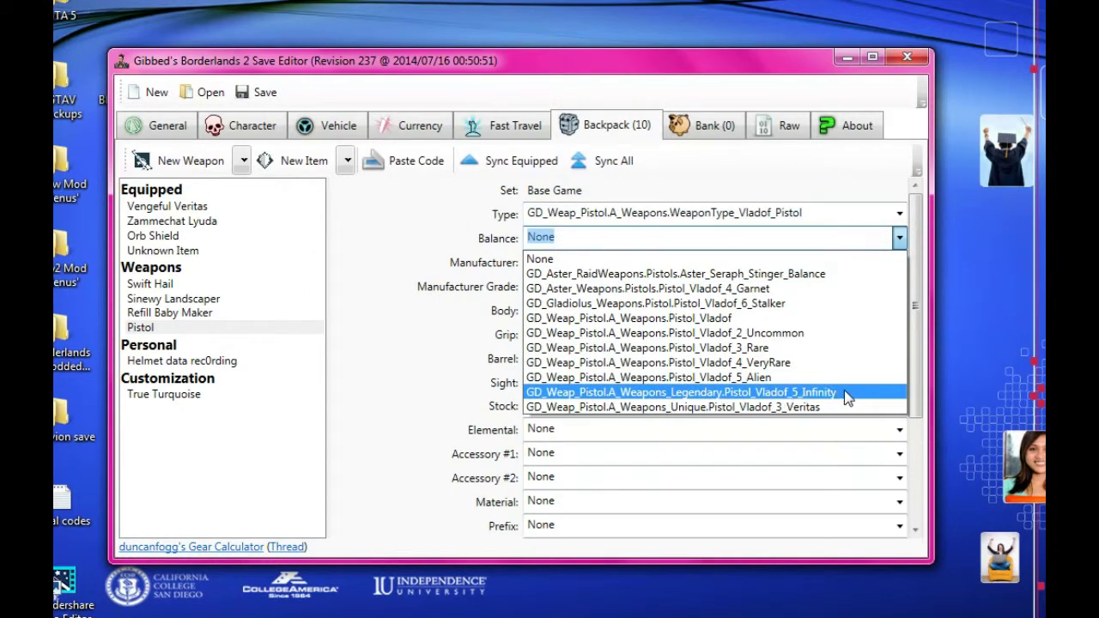
pyautogui.click(849, 393)
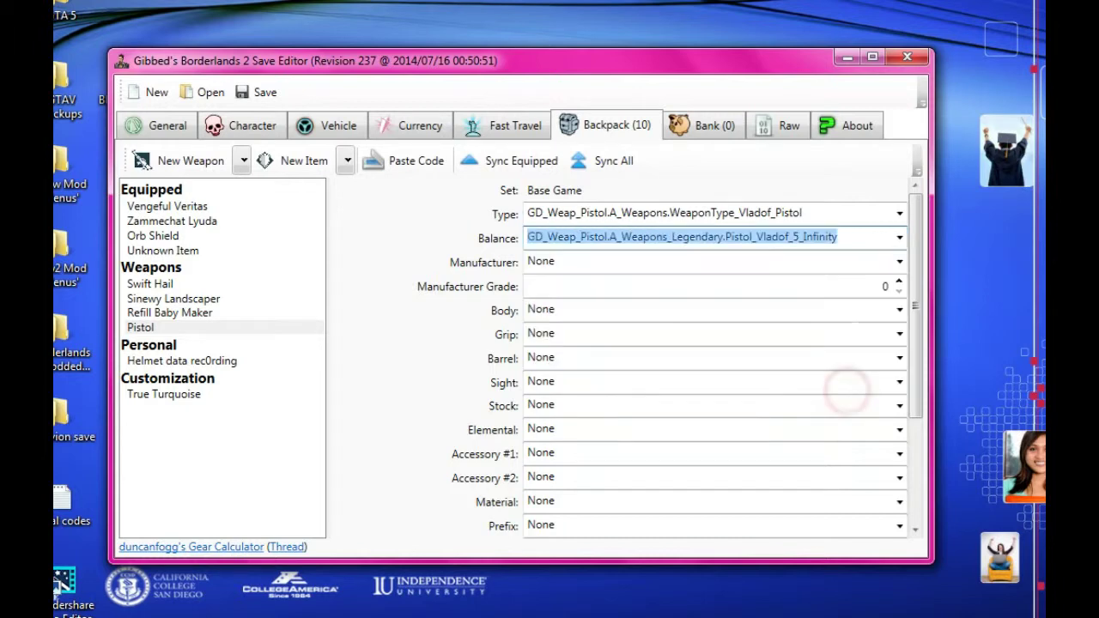
# Set the new pistol's manufacturer to GD_Manufacturers.Manufacturers.Vladof and its manufacturer grade to 50
pyautogui.click(899, 261)
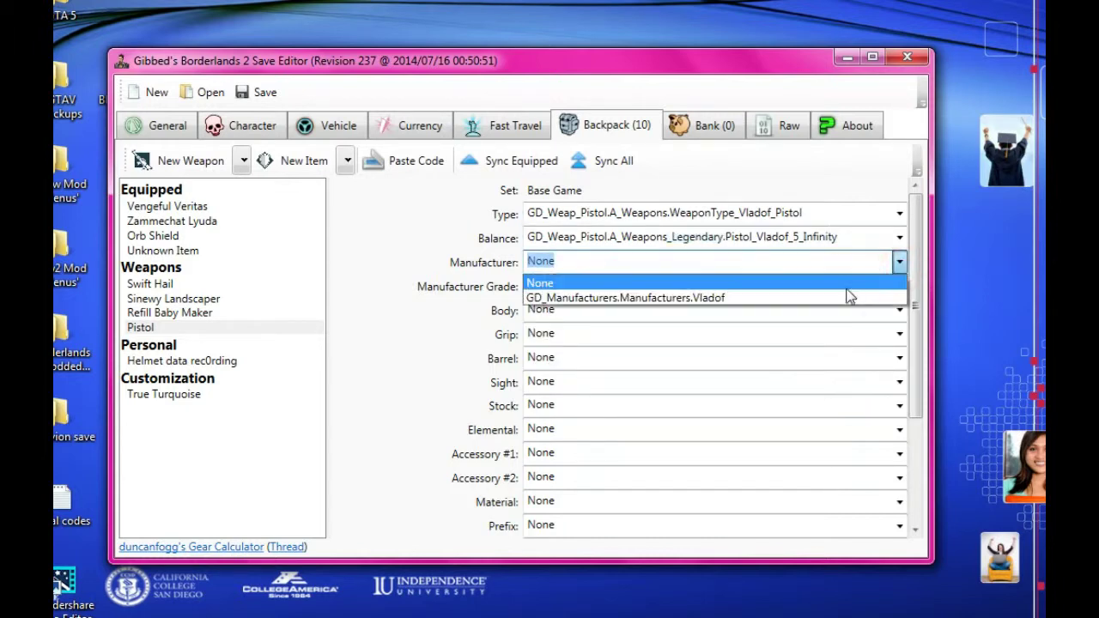
pyautogui.click(843, 294)
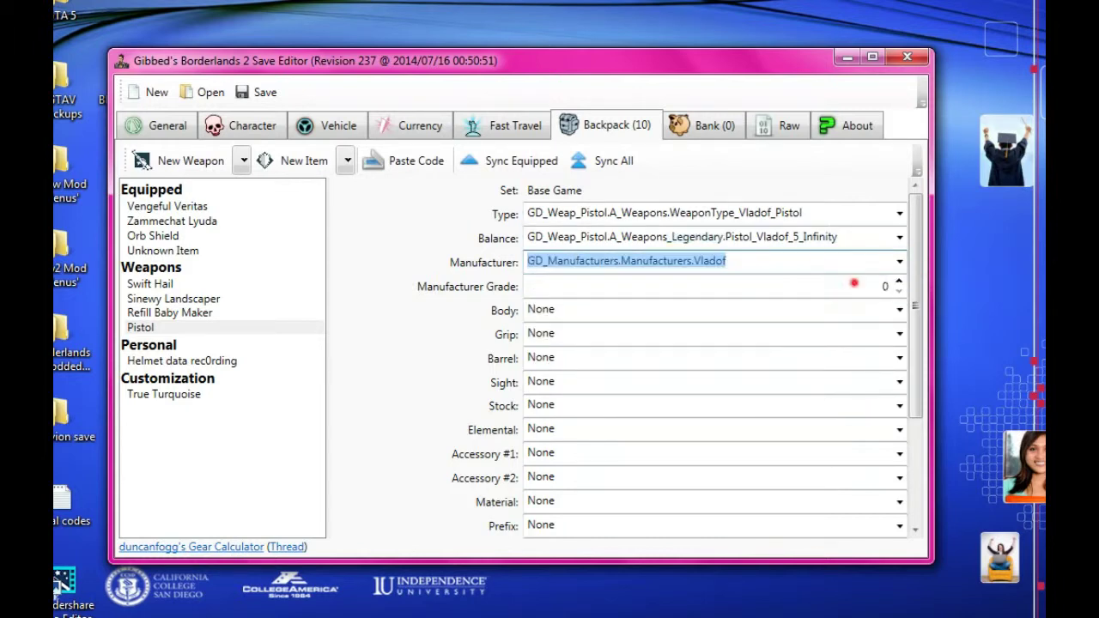
pyautogui.click(854, 283)
pyautogui.write('50')
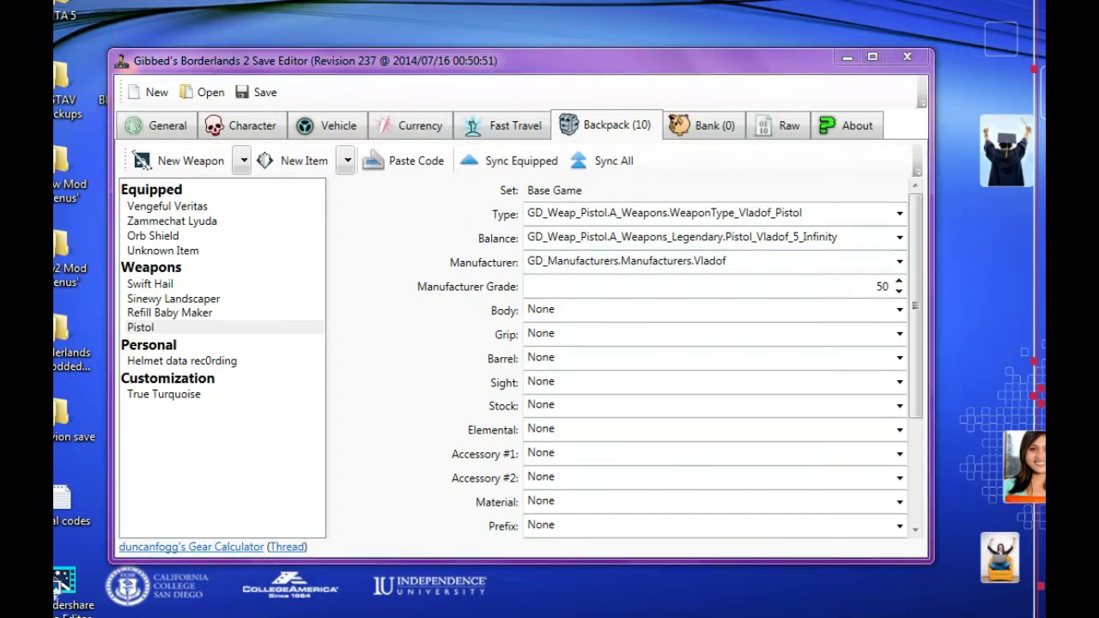
# Set the new pistol's body to GD_Weap_Pistol.Body.Pistol_Body_Vladof_5 and its grip to GD_Weap_Pistol.Grip.Pistol_Grip_Vladof
pyautogui.click(842, 309)
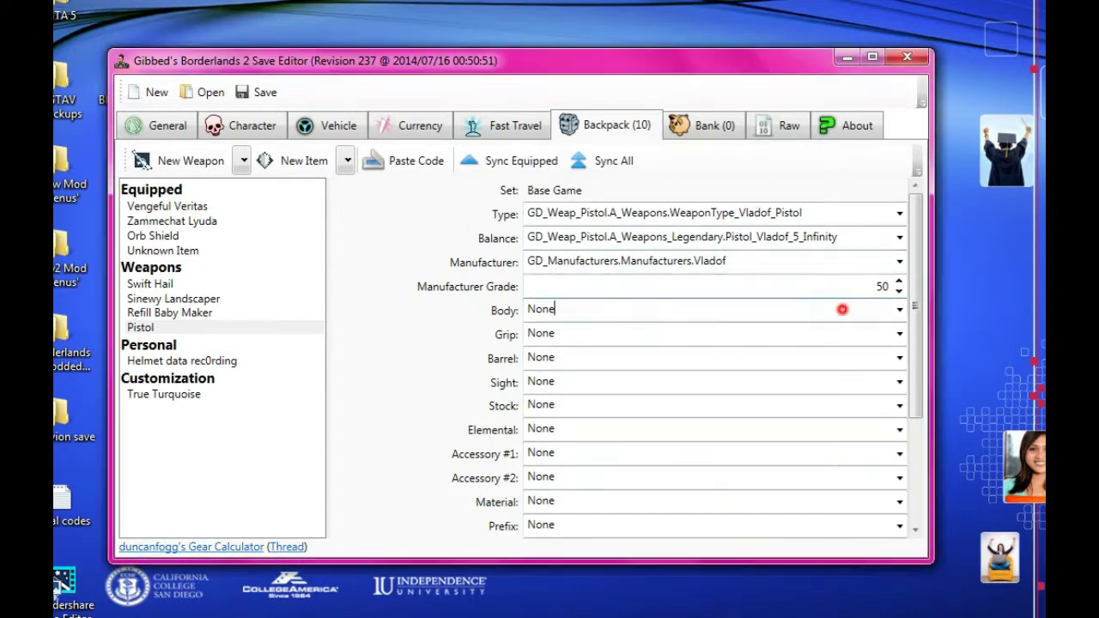
pyautogui.click(899, 309)
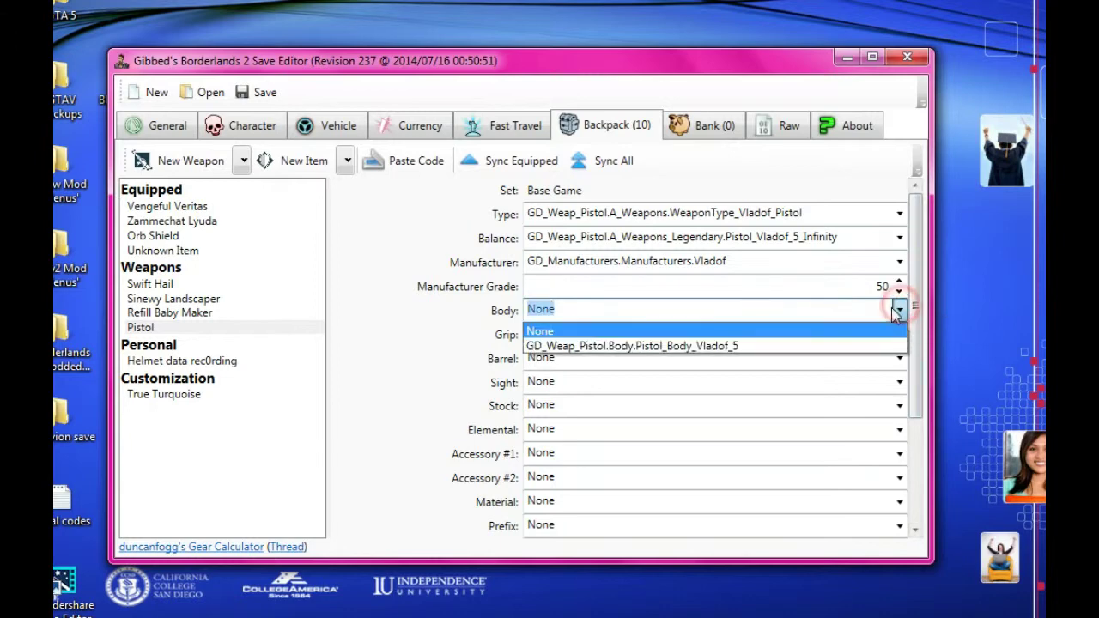
pyautogui.click(767, 347)
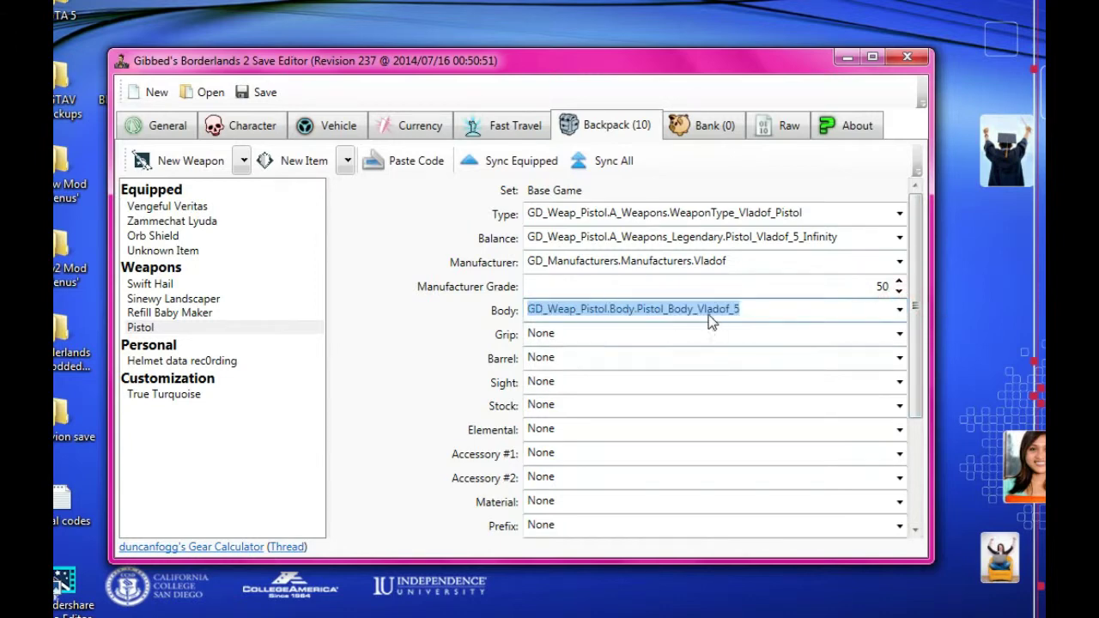
pyautogui.click(899, 334)
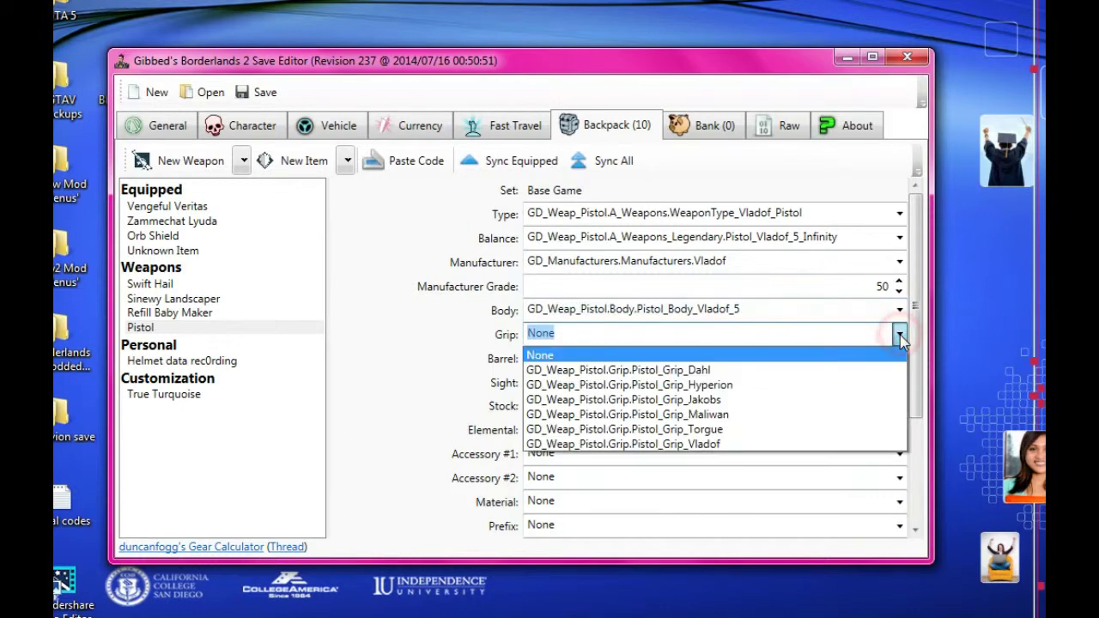
pyautogui.click(711, 444)
# Set the new pistol's barrel to GD_Weap_Pistol.Barrel.Pistol_Barrel_Vladof_Infinity and its sight to GD_Weap_Pistol.Sight.Pistol_Sight_Bandit
pyautogui.click(899, 361)
pyautogui.click(780, 393)
pyautogui.click(898, 383)
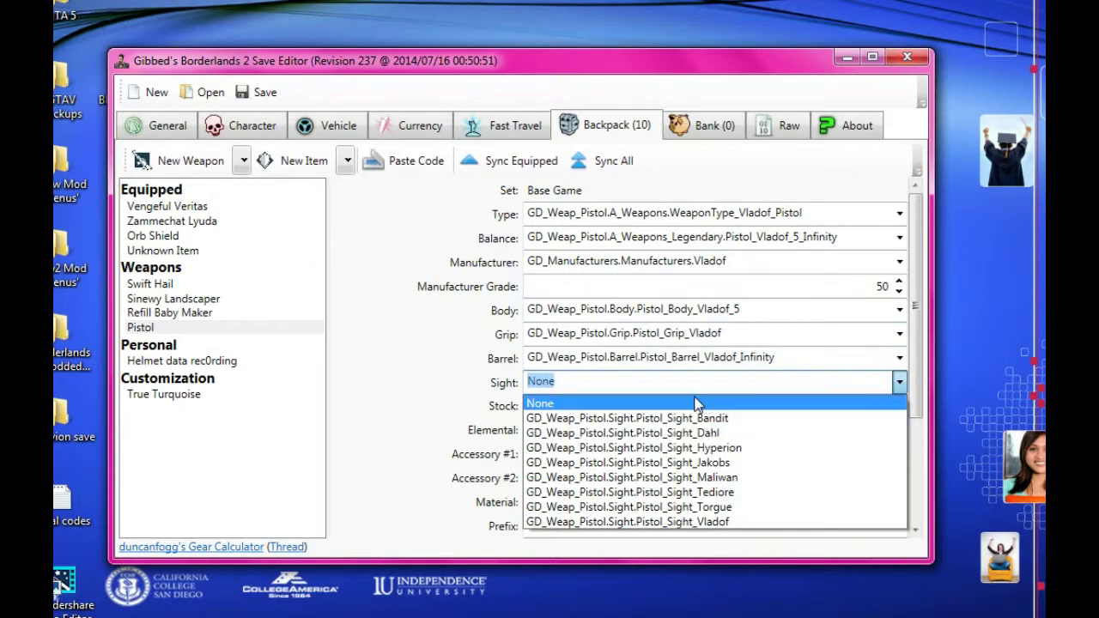
pyautogui.click(691, 398)
pyautogui.click(897, 383)
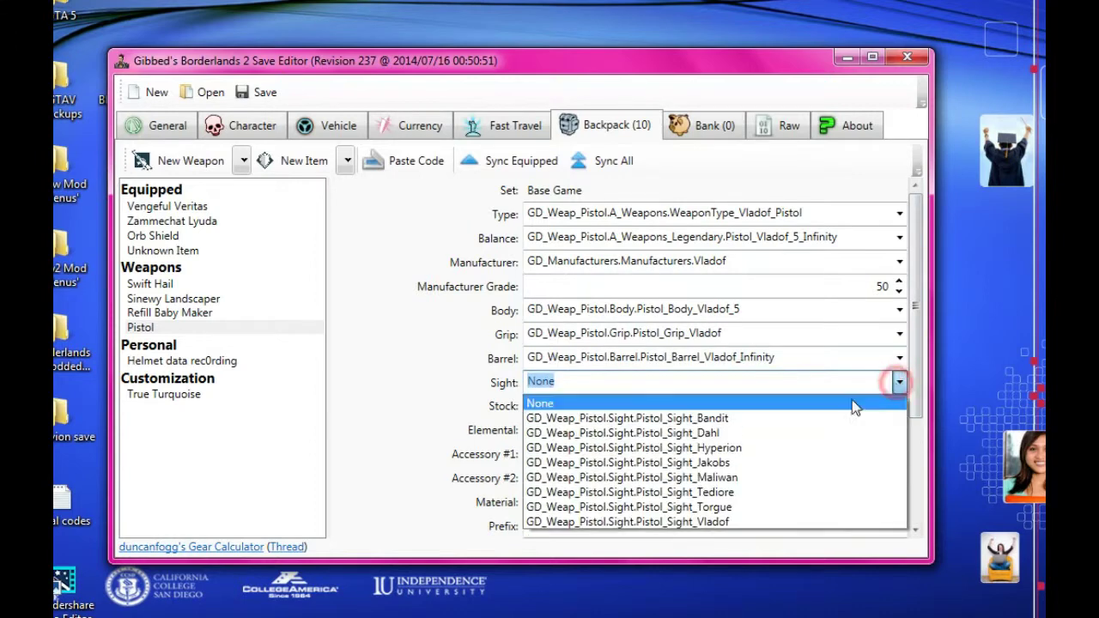
pyautogui.click(805, 419)
# Keep the pistol's stock at None and set its elemental part to GD_Weap_Pistol.elemental.Pistol_Elemental_Shock
pyautogui.click(899, 406)
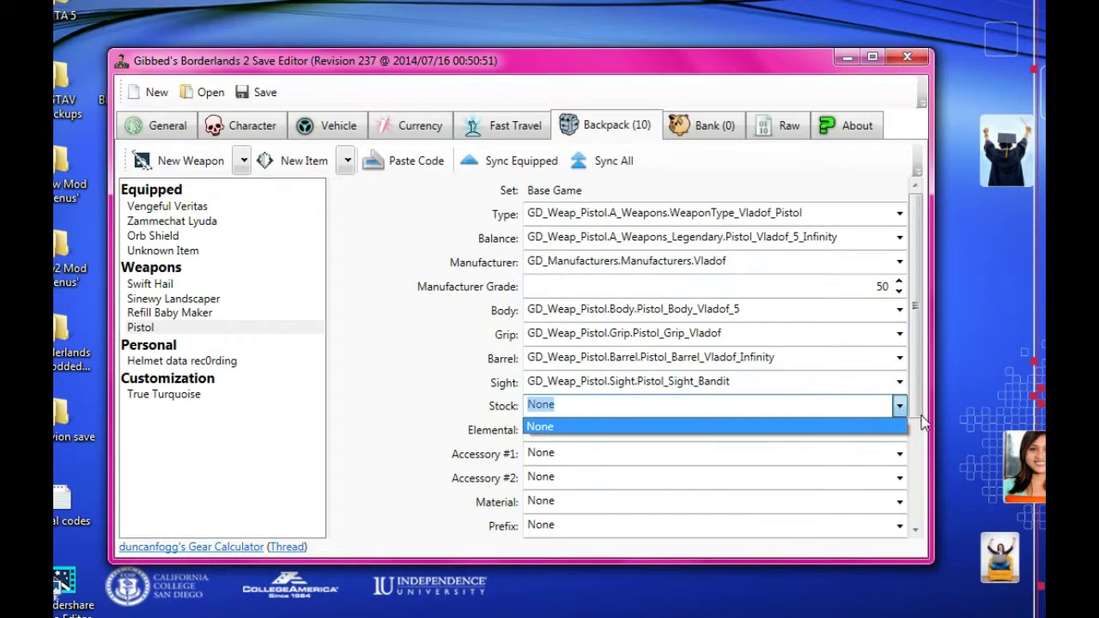
pyautogui.click(899, 406)
pyautogui.moveTo(915, 399); pyautogui.dragTo(917, 503)
pyautogui.click(899, 278)
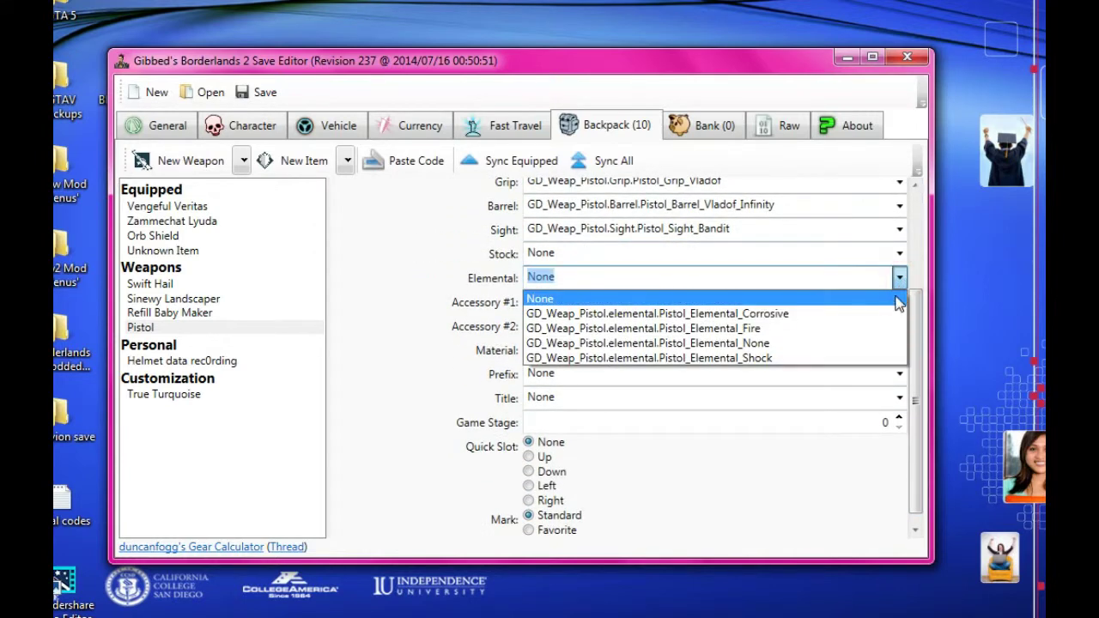
pyautogui.click(837, 314)
pyautogui.click(899, 276)
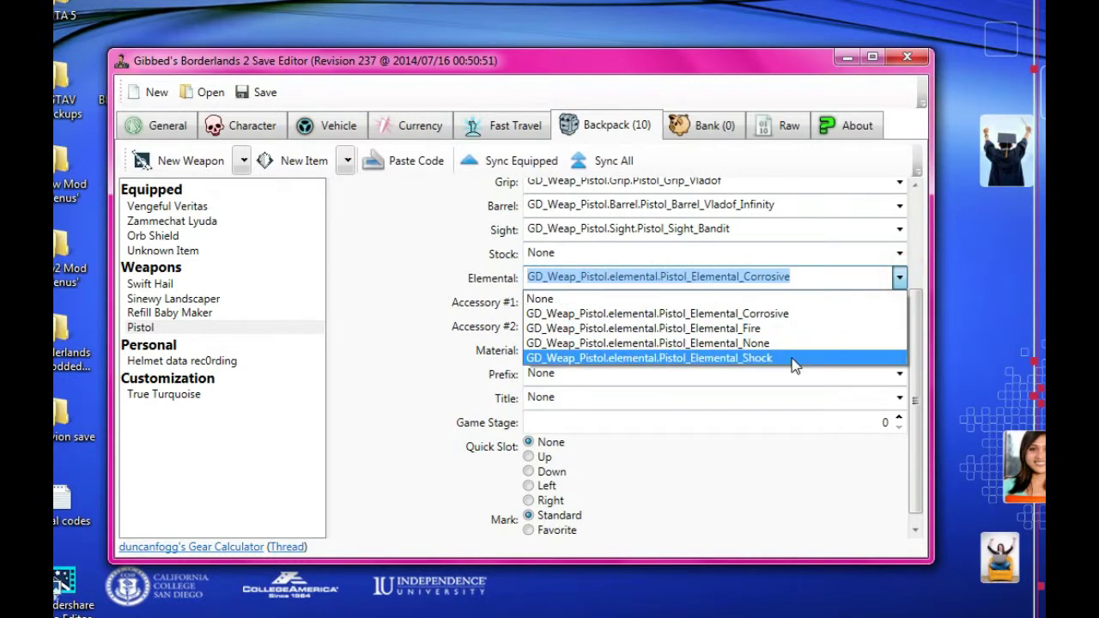
pyautogui.click(795, 359)
# Set the pistol's accessory #1 to GD_Weap_Pistol.Accessory.Pistol_Accessory_Tech_3_Firerate and keep accessory #2 at None
pyautogui.click(899, 303)
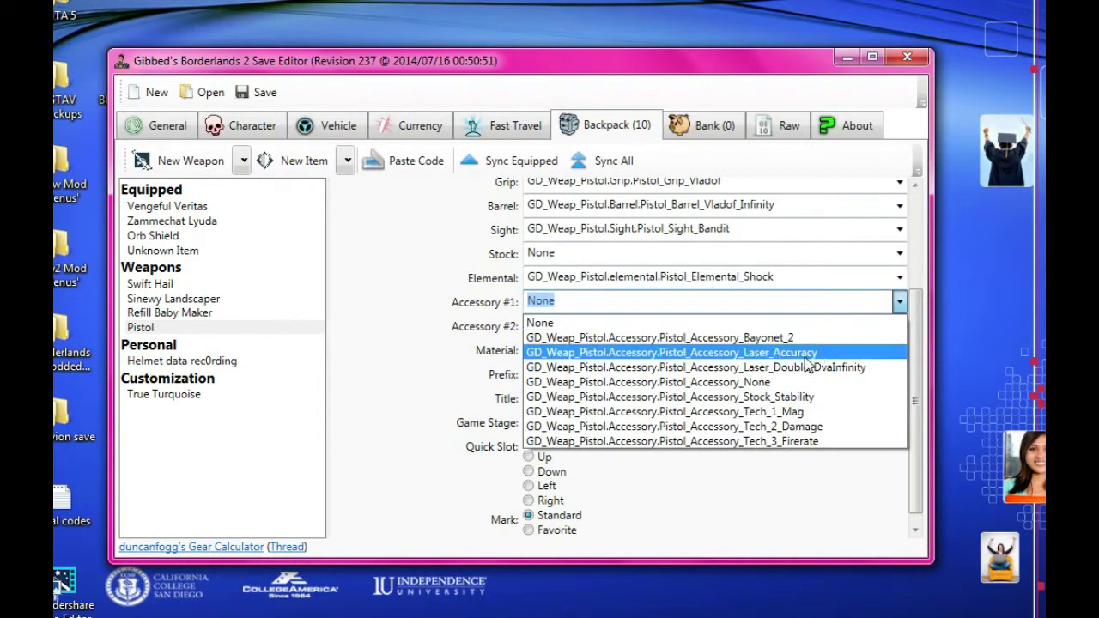
pyautogui.click(811, 443)
pyautogui.click(899, 327)
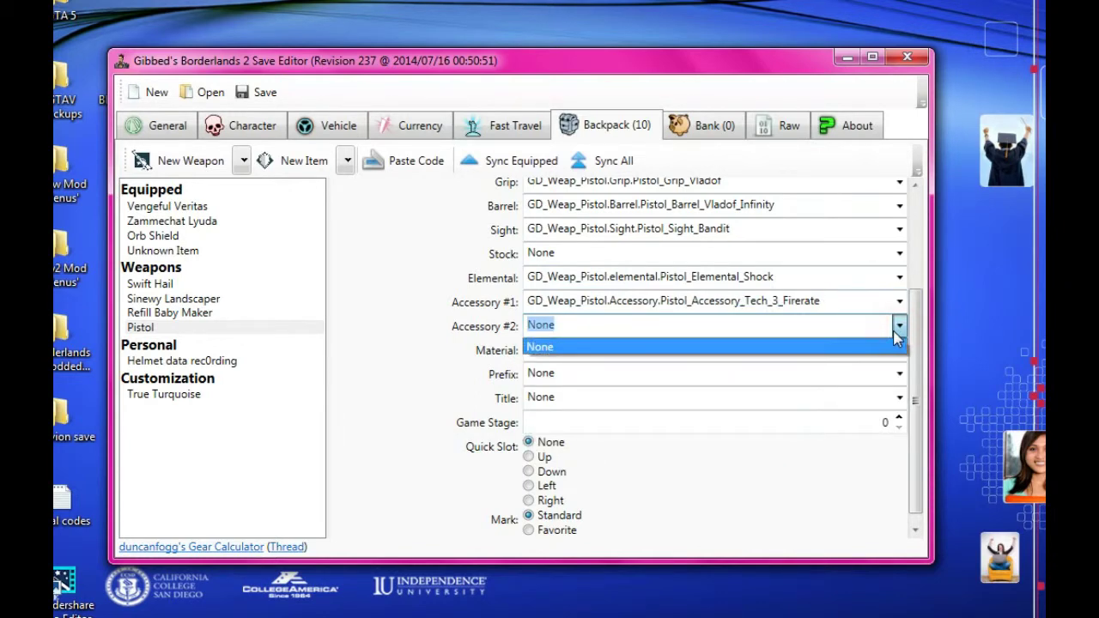
pyautogui.click(898, 328)
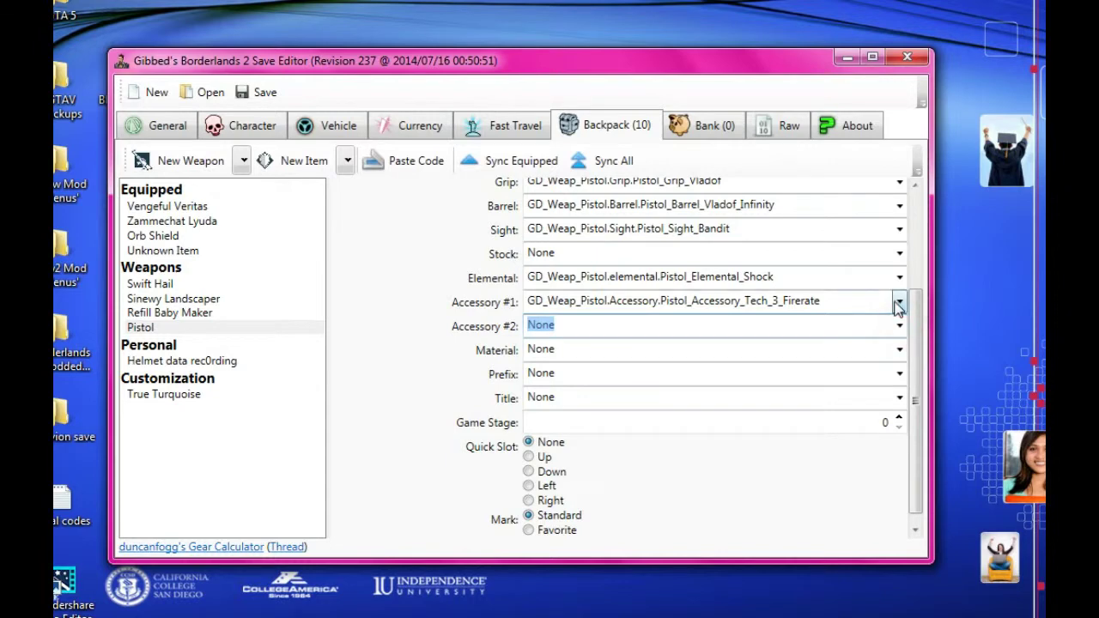
pyautogui.click(899, 302)
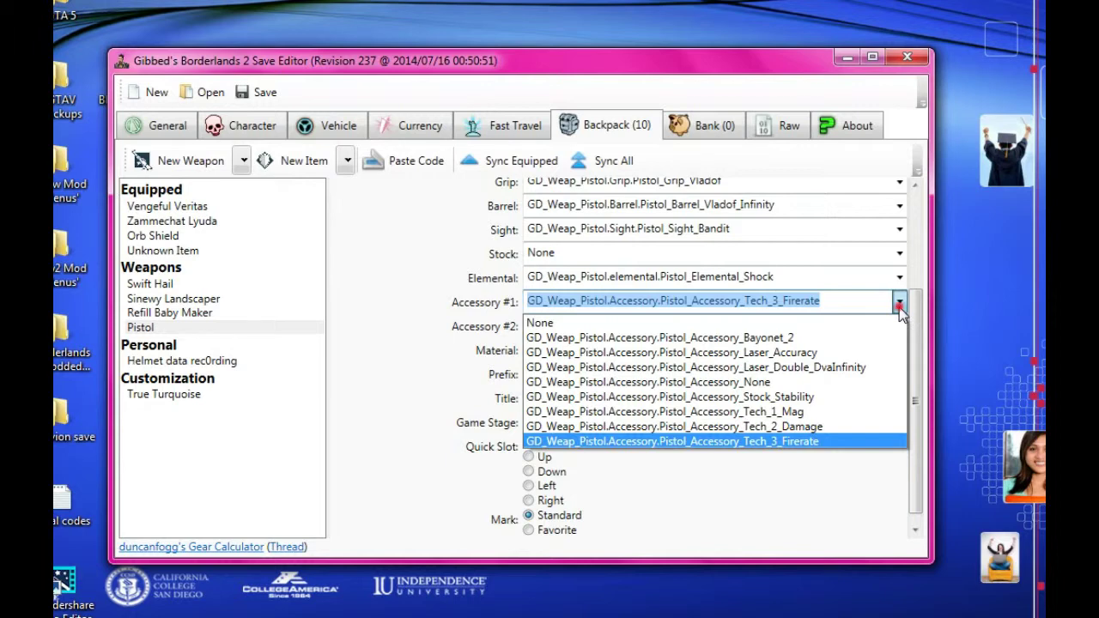
pyautogui.click(899, 303)
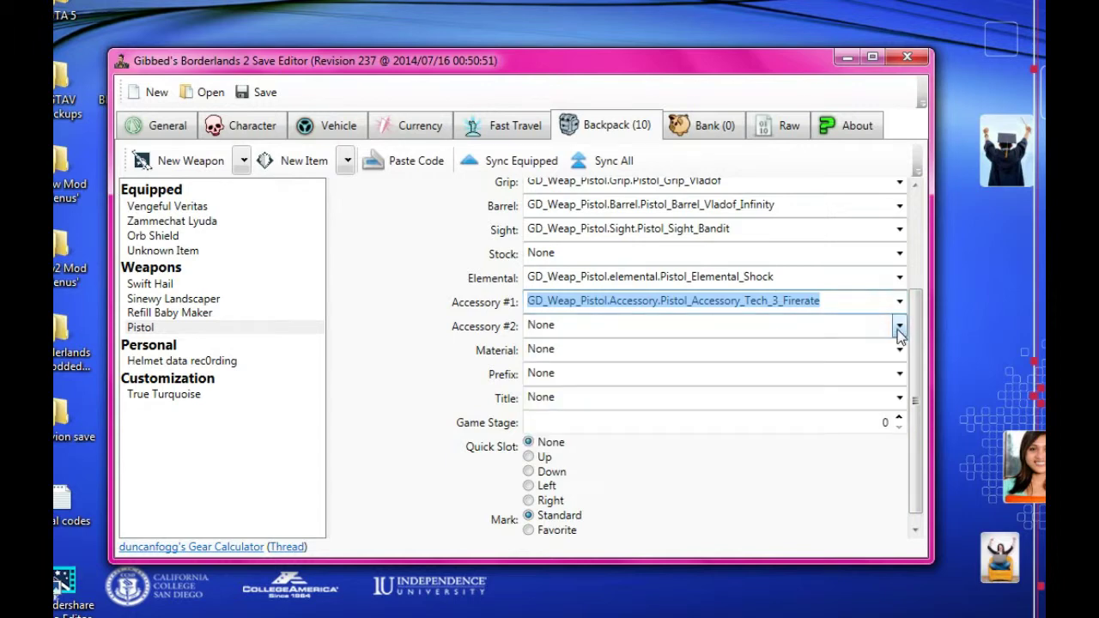
pyautogui.click(898, 330)
# Set the pistol's material to GD_Weap_Pistol.ManufacturerMaterials.Mat_Vladof_5_Legendary and its game stage to 50, keeping the prefix at None
pyautogui.click(898, 349)
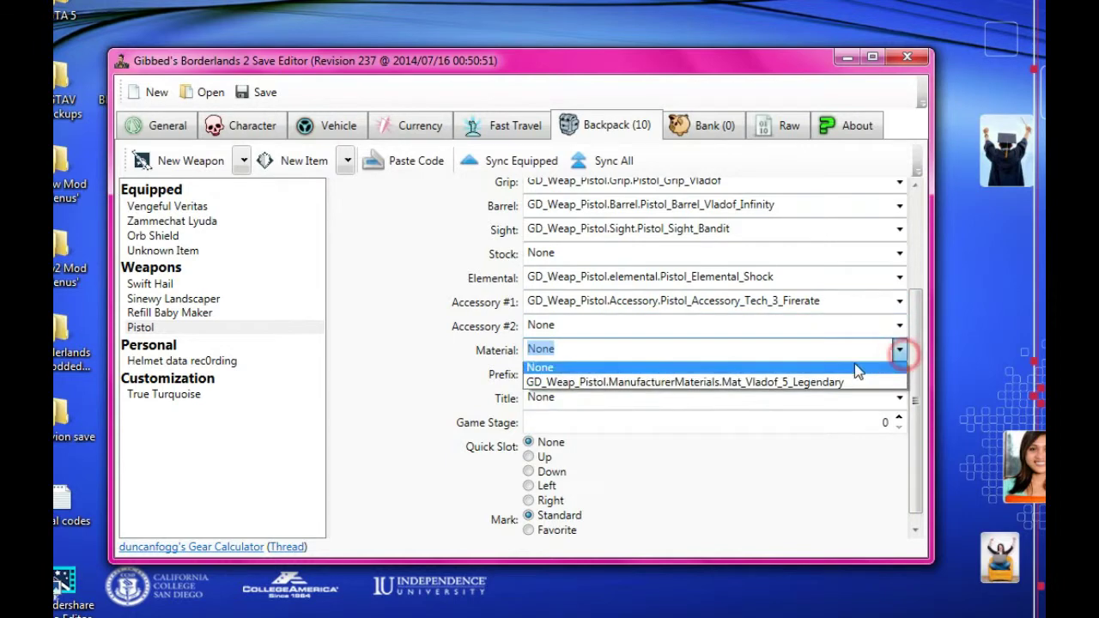
pyautogui.click(825, 387)
pyautogui.click(899, 375)
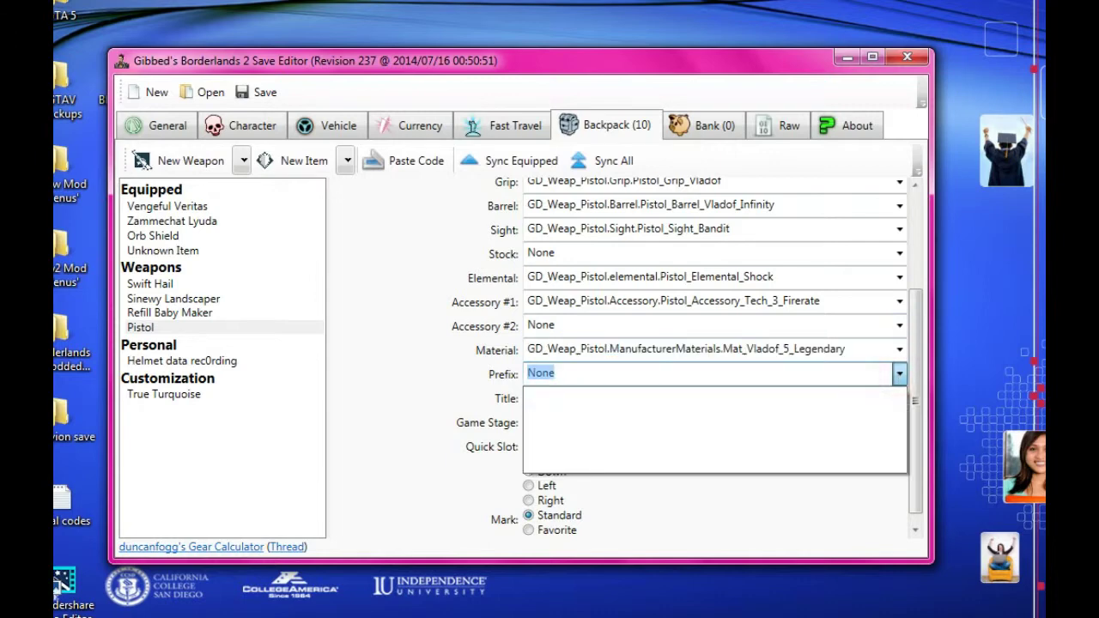
pyautogui.click(899, 383)
pyautogui.click(850, 422)
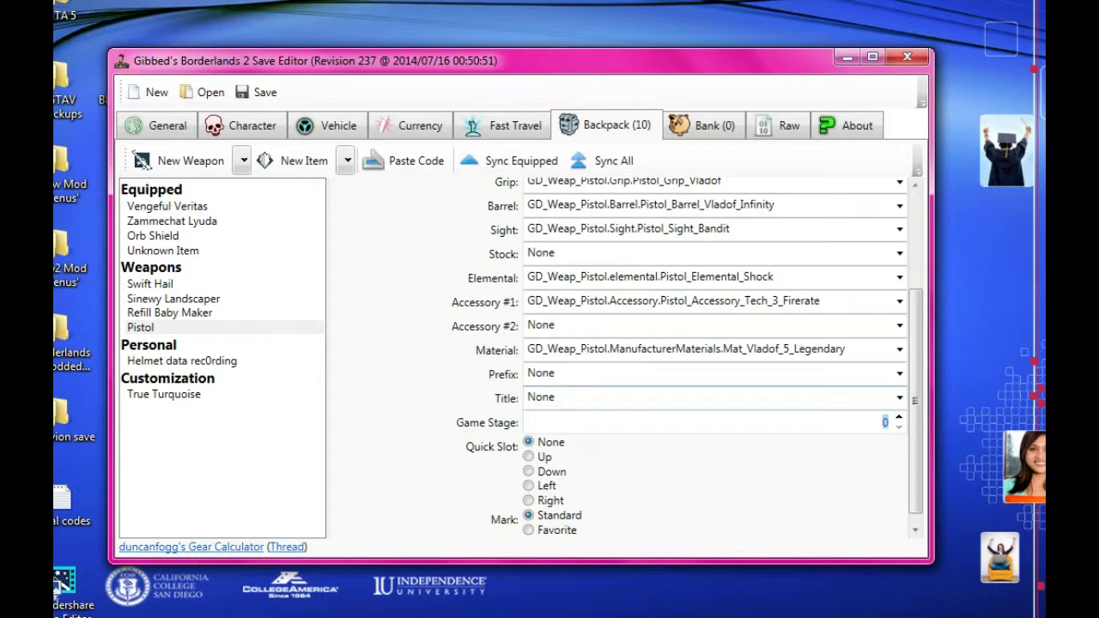
pyautogui.write('50')
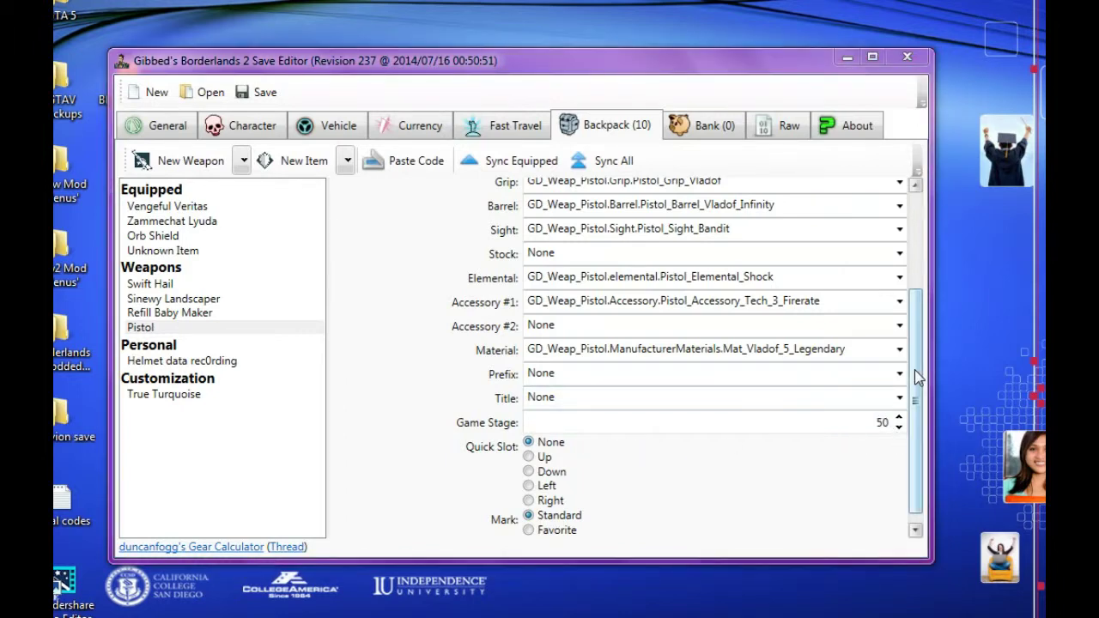
pyautogui.scroll(4, 712, 361)
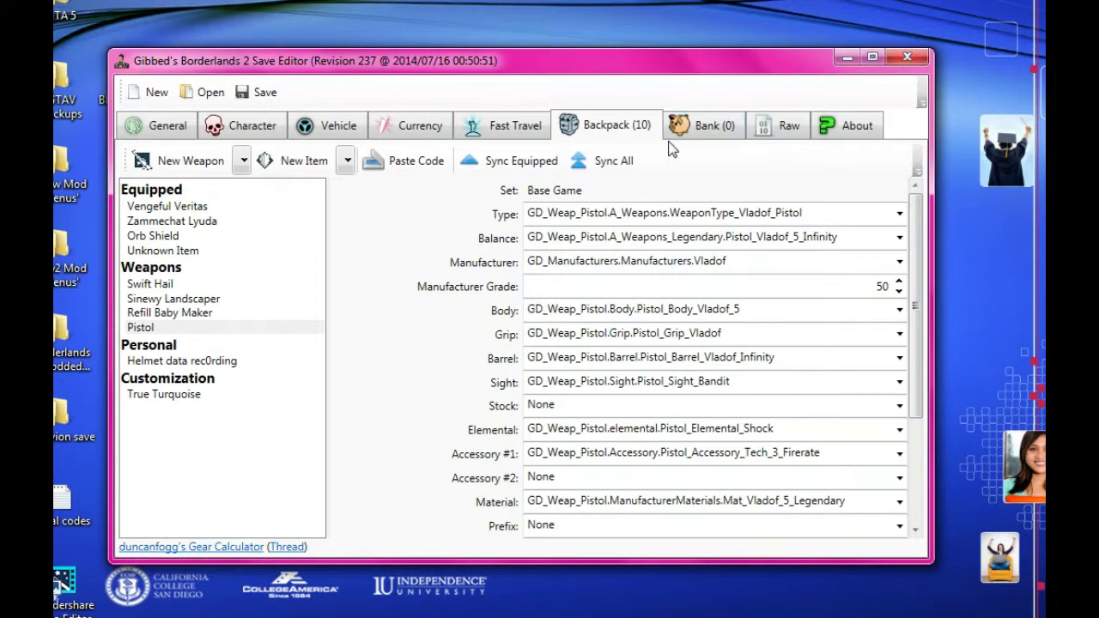
# Check the bank's contents against the weapons and items held in the backpack
pyautogui.click(709, 129)
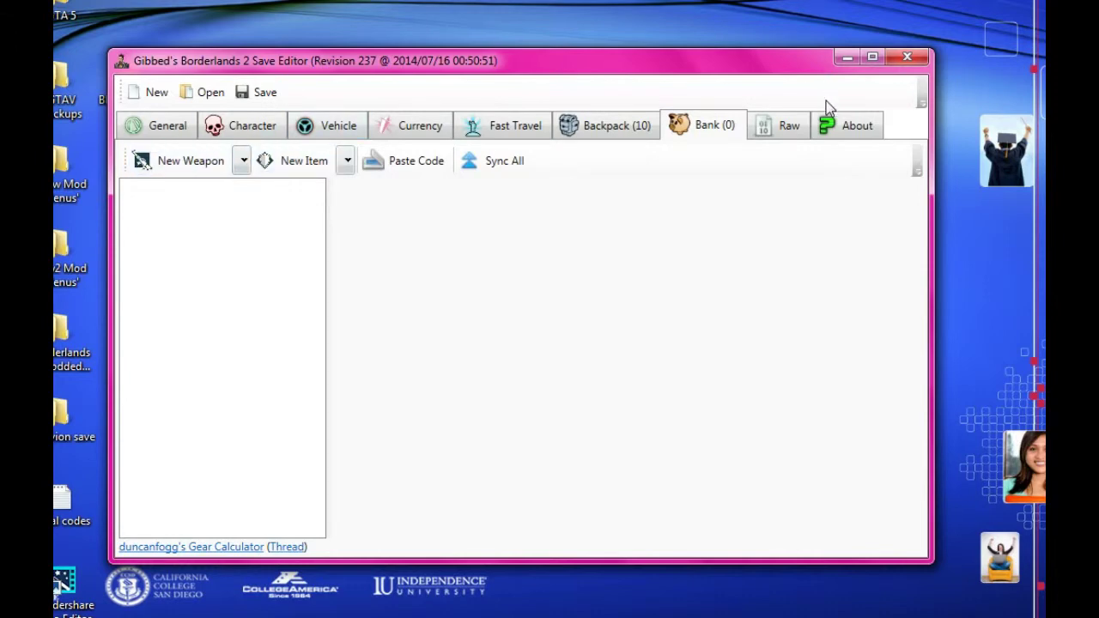
pyautogui.click(617, 130)
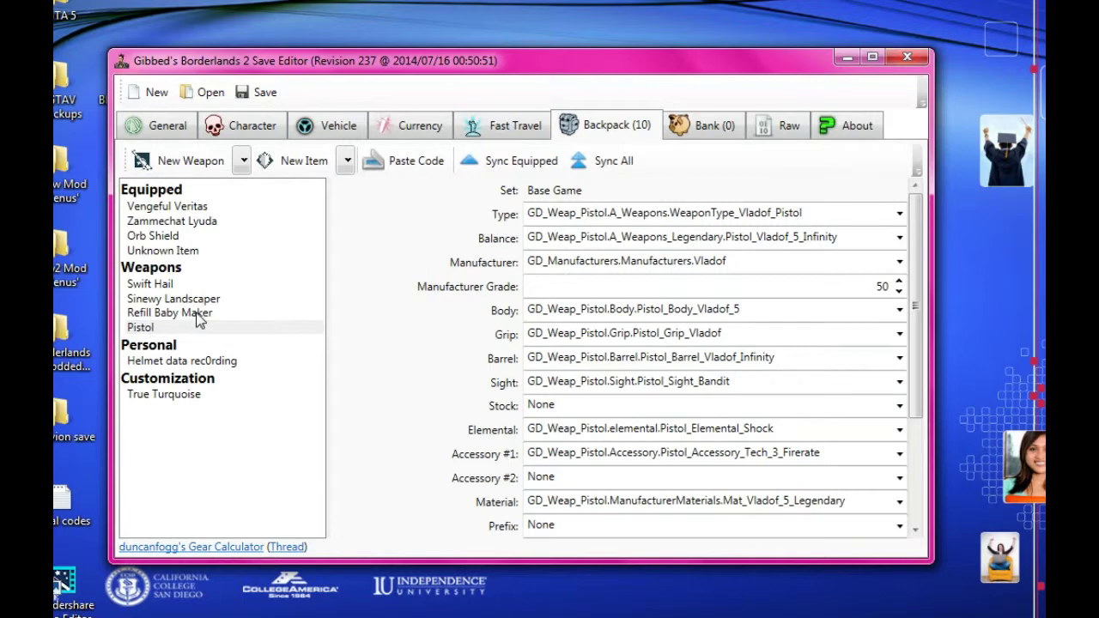
pyautogui.click(717, 129)
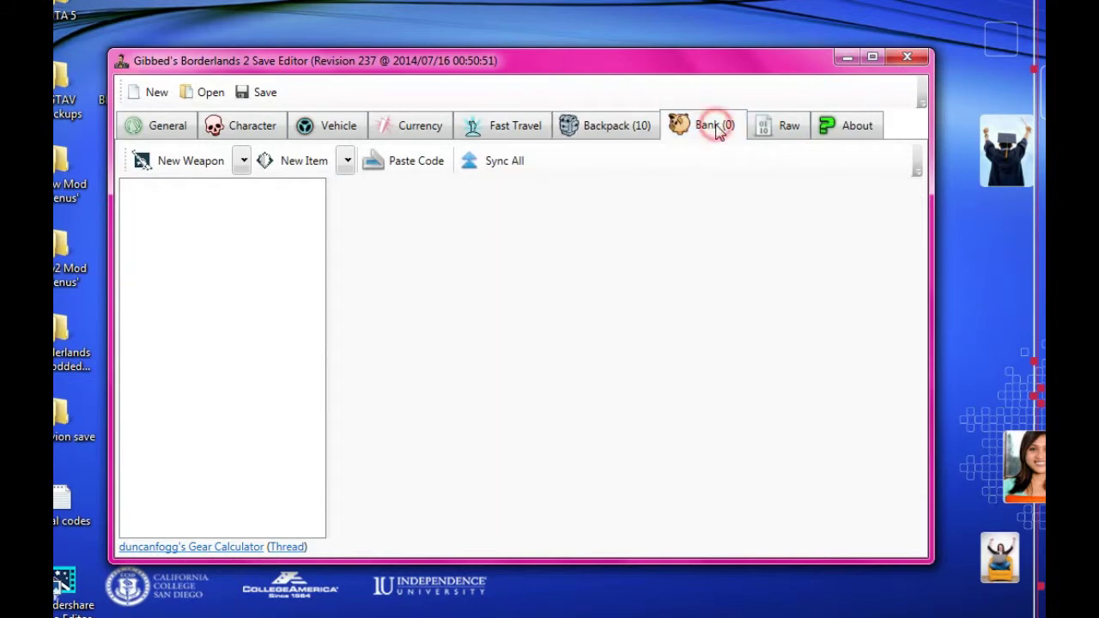
# Examine the BlackMarketUpgrades values in the raw save data and look through the remaining raw properties
pyautogui.click(791, 126)
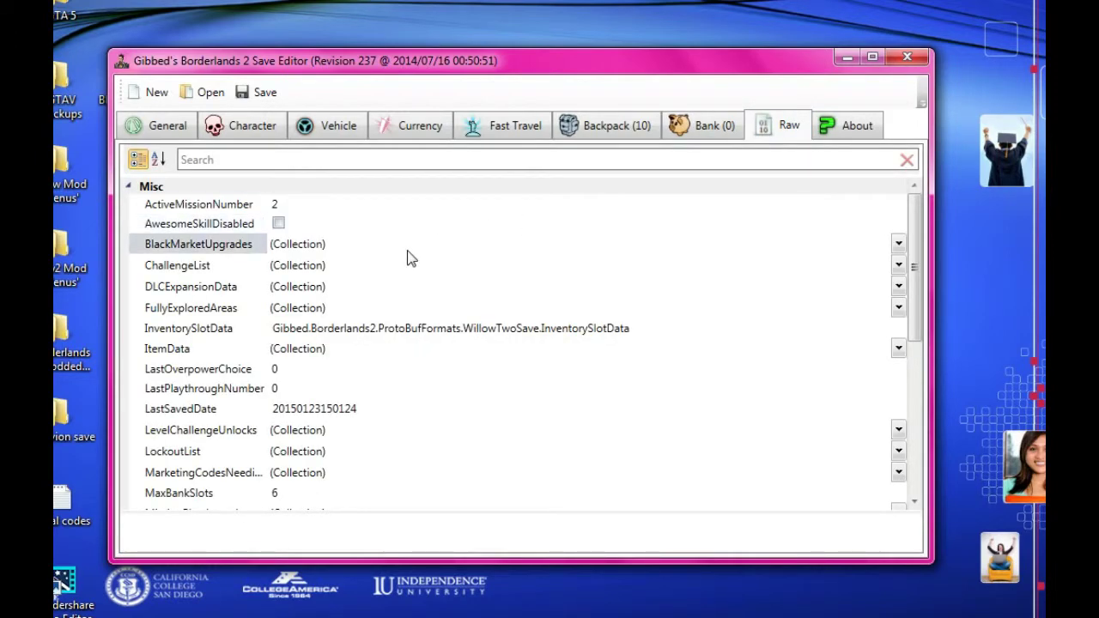
pyautogui.click(368, 242)
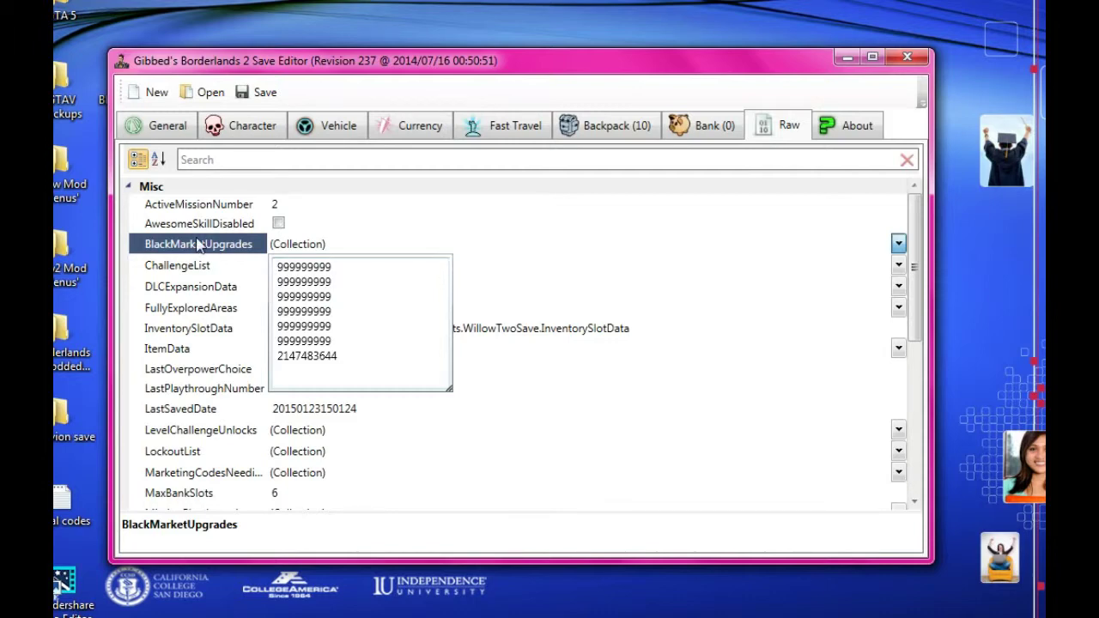
pyautogui.click(898, 244)
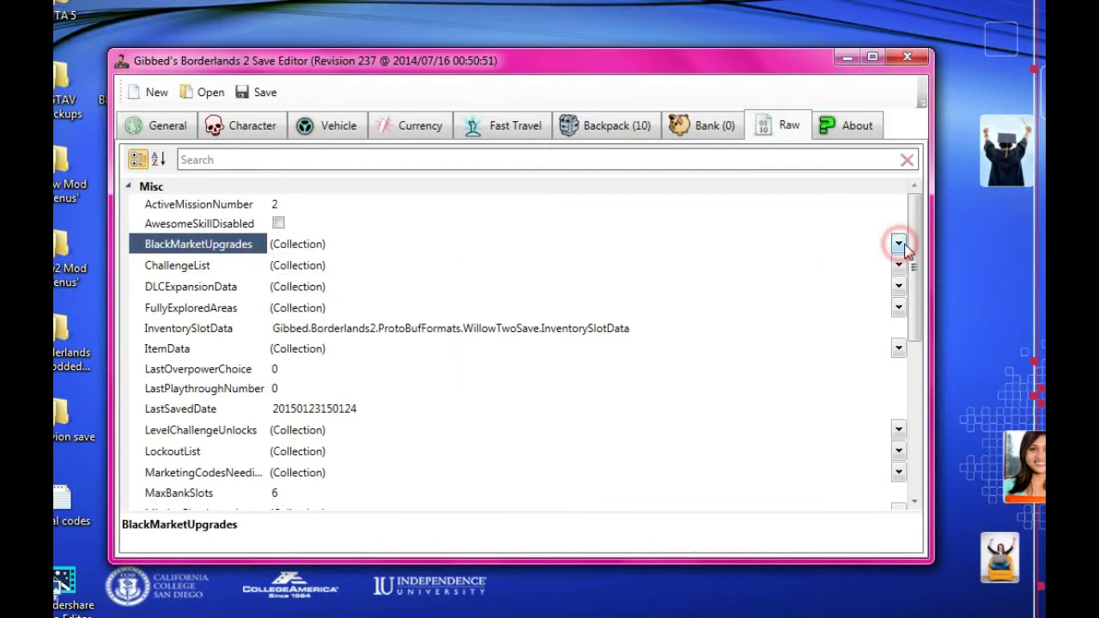
pyautogui.moveTo(915, 258); pyautogui.dragTo(919, 402)
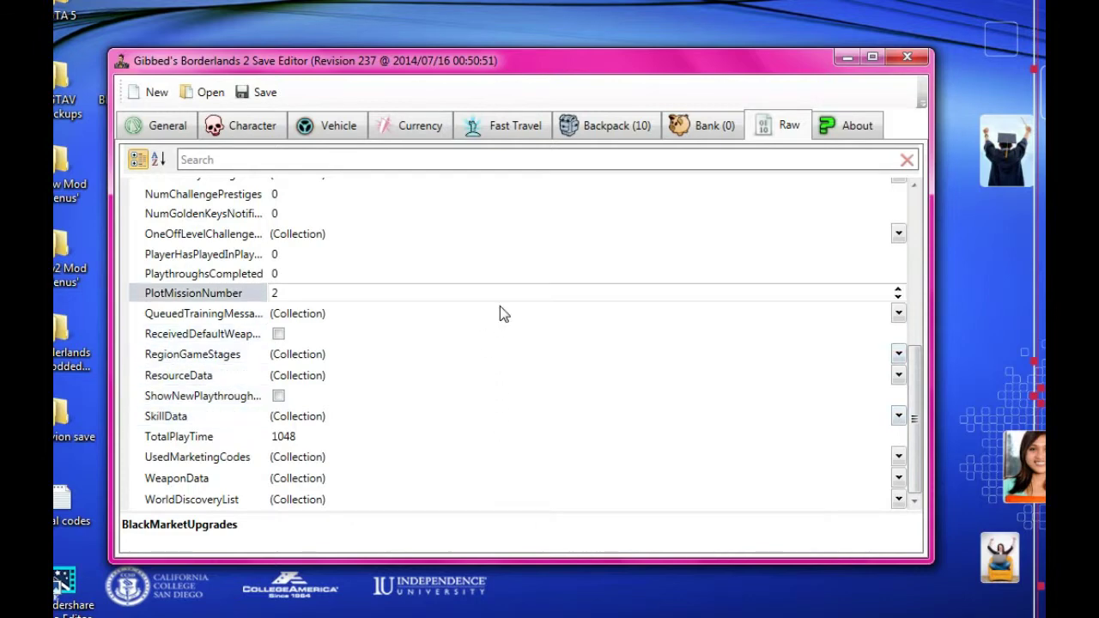
pyautogui.scroll(1, 500, 307)
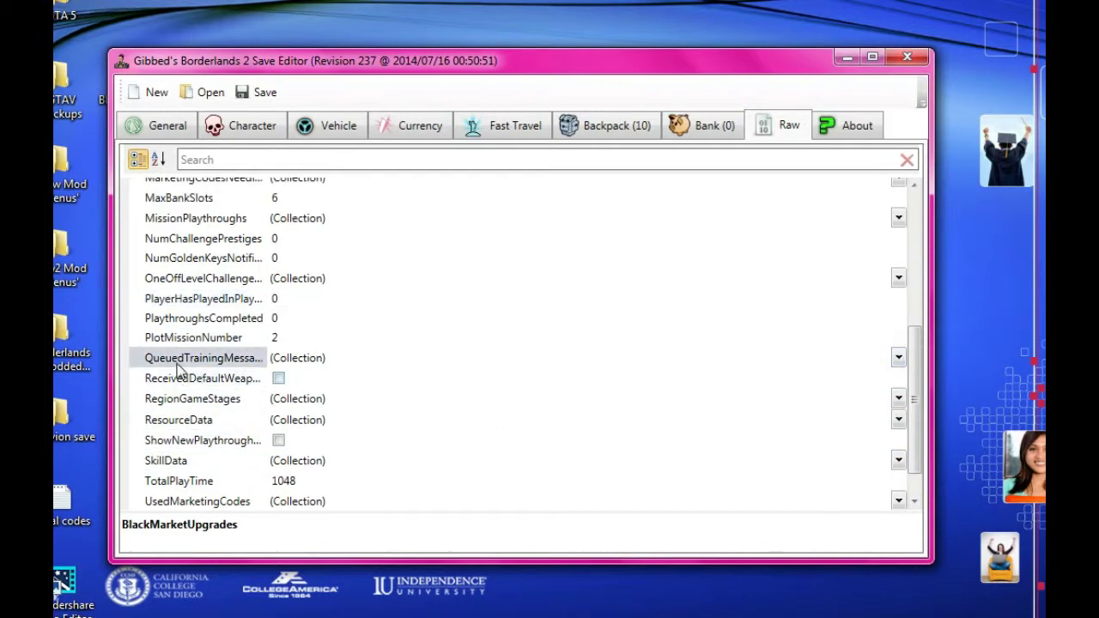
pyautogui.scroll(1, 185, 368)
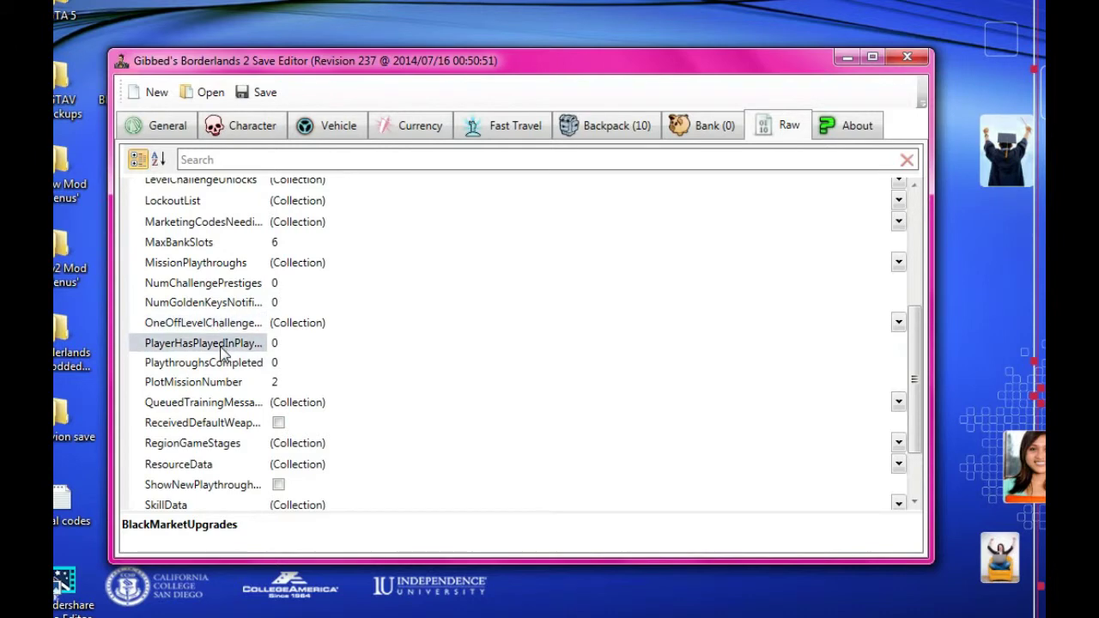
# Open the ResourceData collection in the raw save data and compare the ammo amounts of its entries
pyautogui.doubleClick(384, 465)
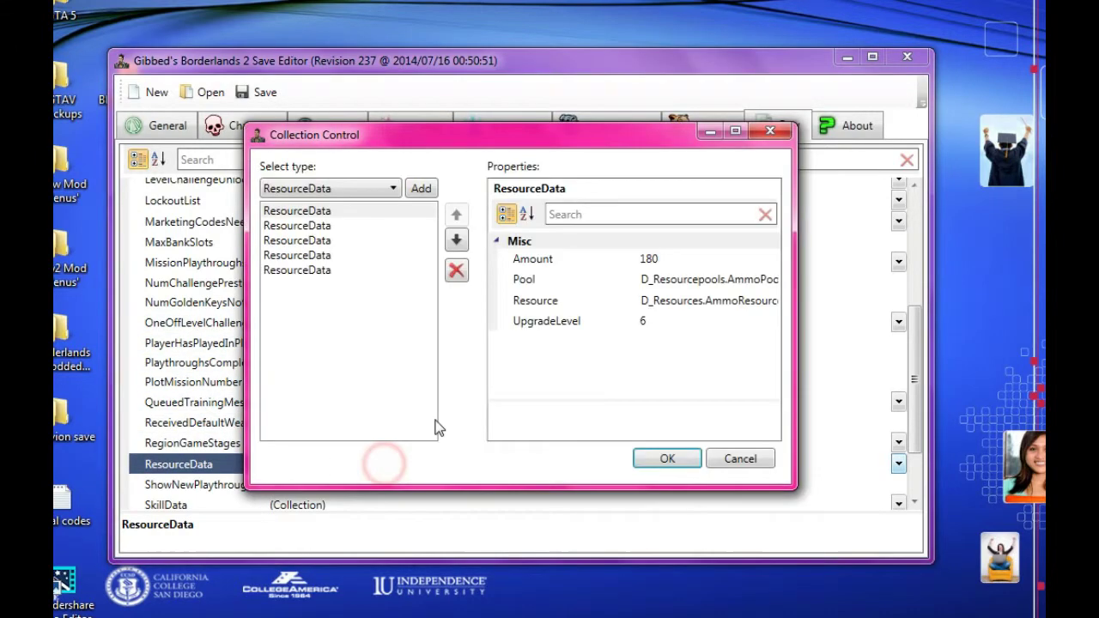
pyautogui.click(355, 211)
pyautogui.click(351, 224)
pyautogui.click(352, 210)
pyautogui.click(342, 241)
pyautogui.click(331, 267)
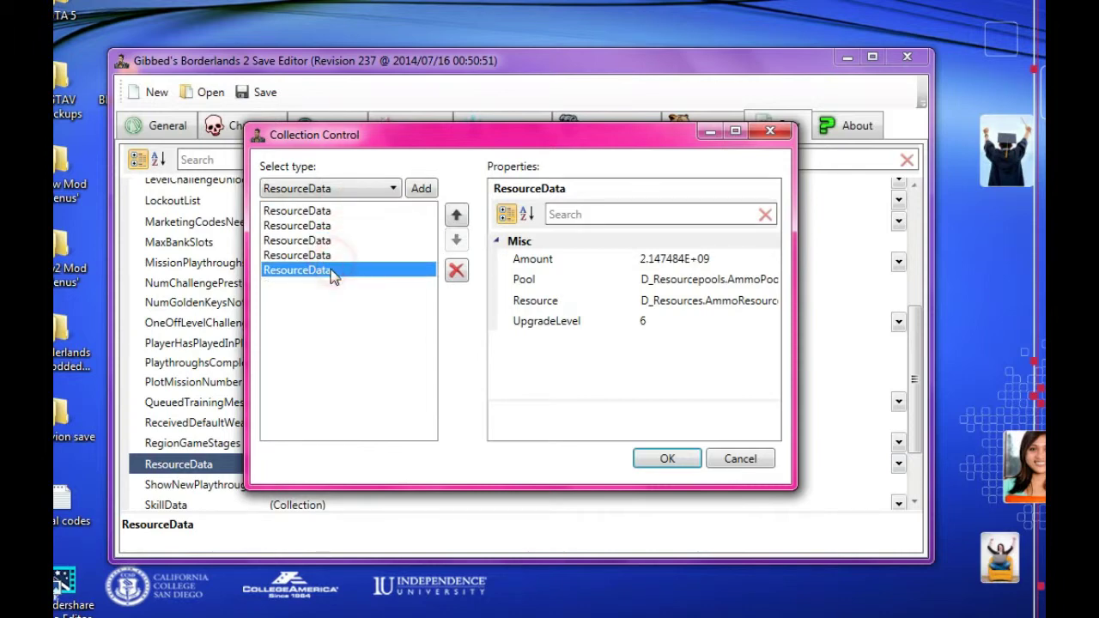
pyautogui.click(335, 255)
pyautogui.click(336, 241)
pyautogui.click(345, 225)
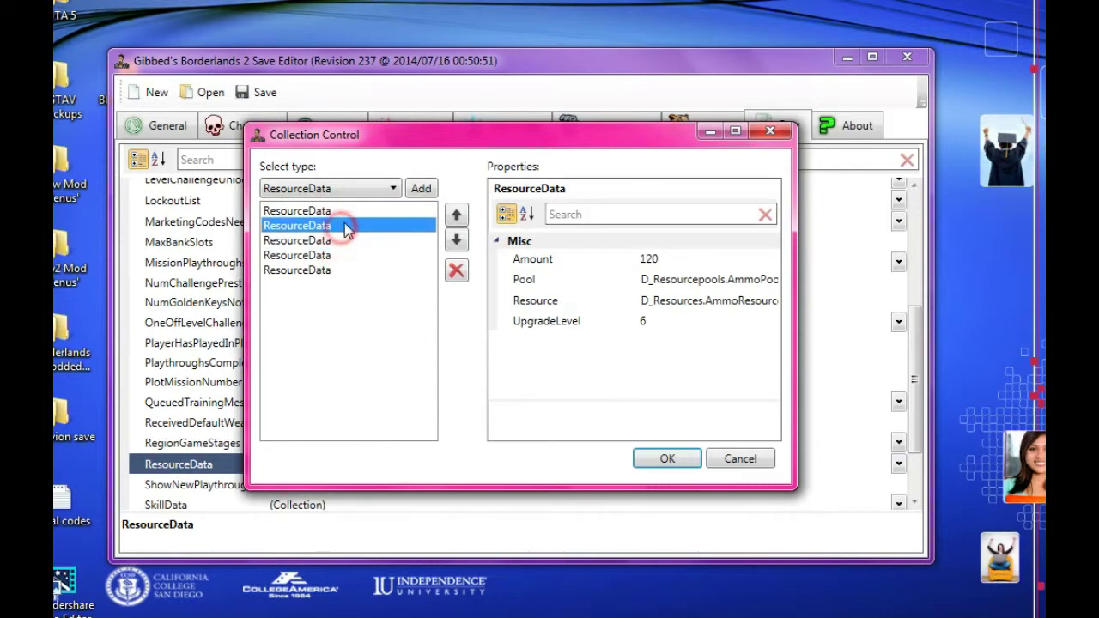
pyautogui.click(347, 212)
pyautogui.click(341, 230)
pyautogui.click(342, 237)
pyautogui.click(342, 230)
pyautogui.click(343, 239)
pyautogui.click(637, 259)
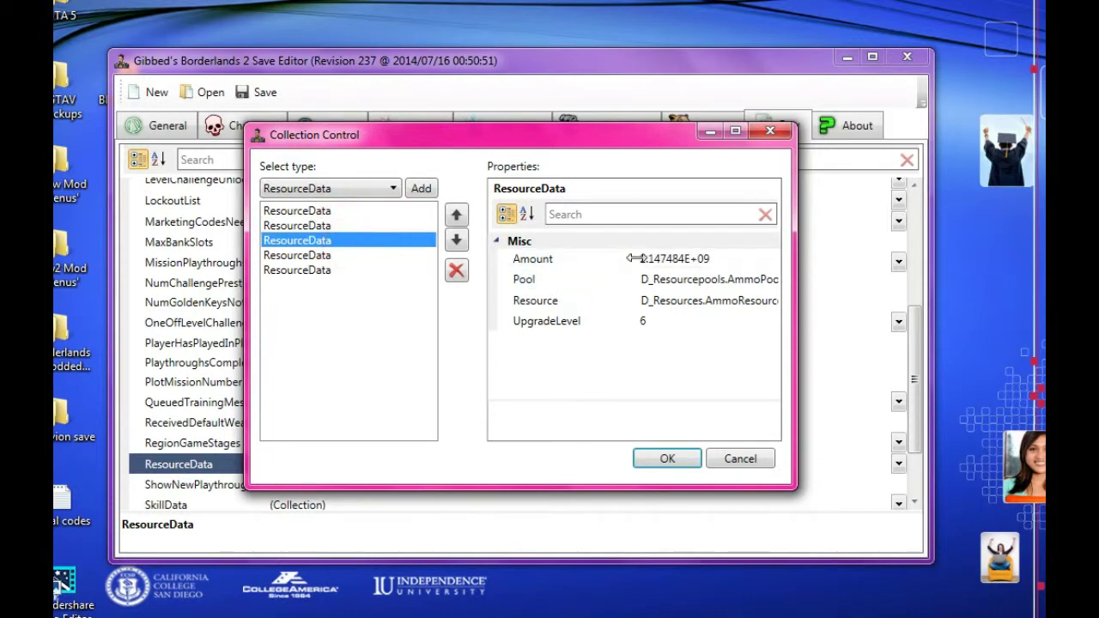
pyautogui.click(1021, 0)
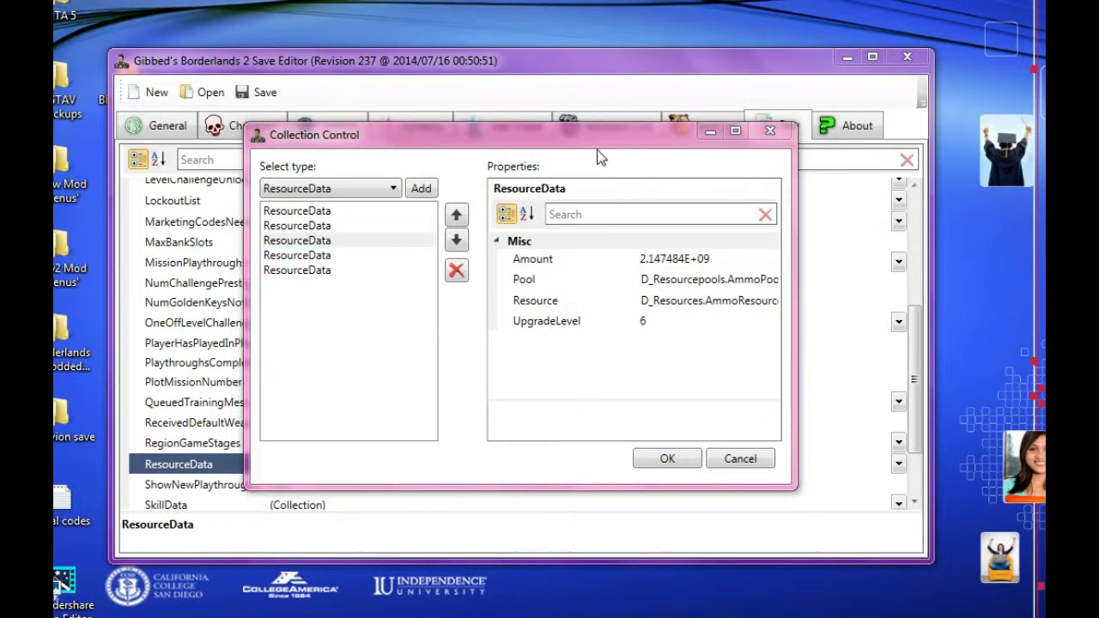
pyautogui.click(379, 214)
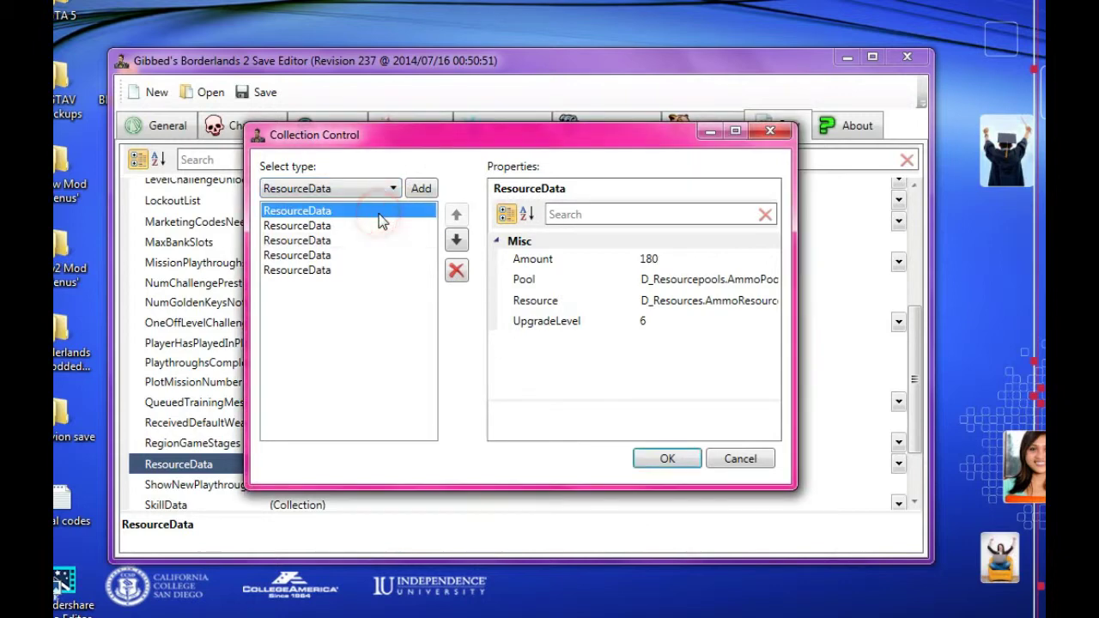
pyautogui.click(672, 257)
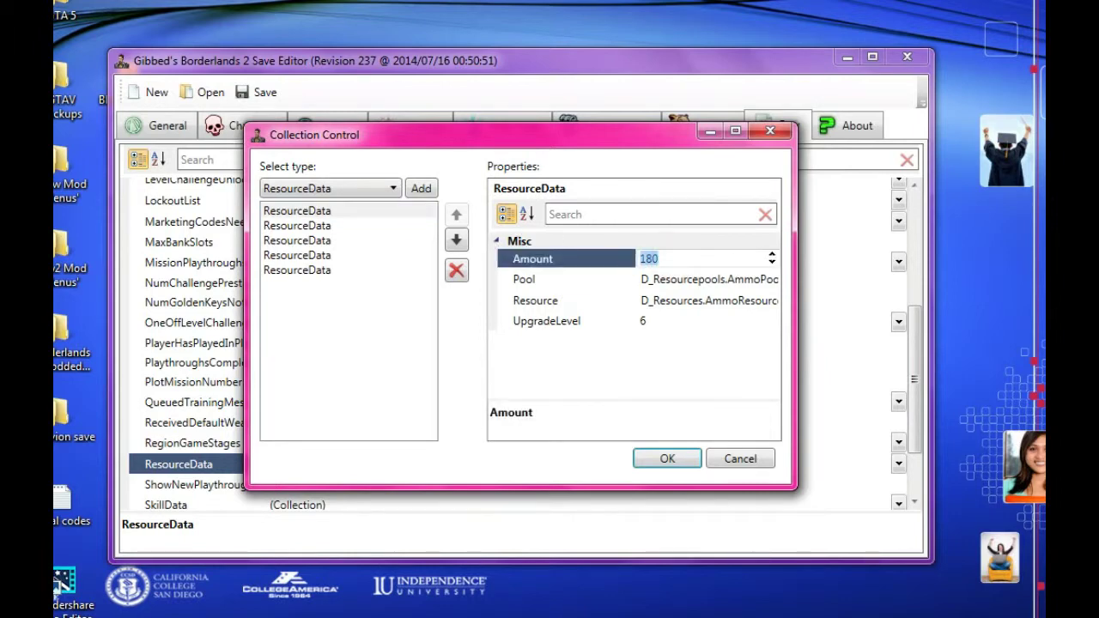
pyautogui.hotkey('ctrl', 'v')
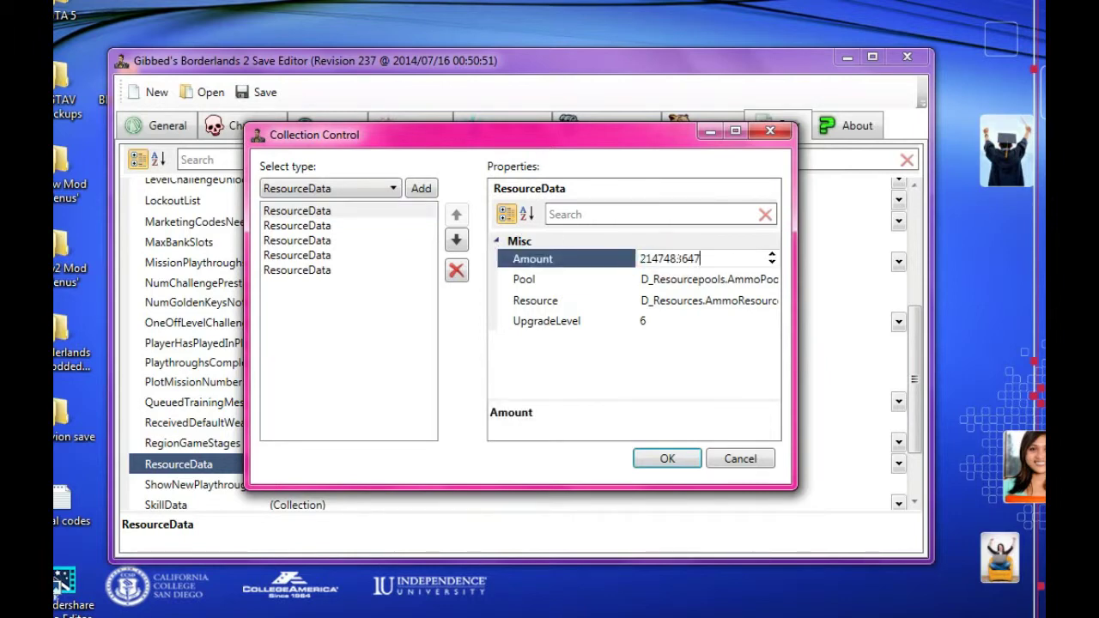
pyautogui.click(319, 222)
pyautogui.click(319, 212)
pyautogui.click(363, 225)
pyautogui.click(708, 261)
pyautogui.hotkey('ctrl', 'v')
# Check the amount and upgrade level of every entry in the ResourceData collection
pyautogui.click(321, 240)
pyautogui.click(319, 251)
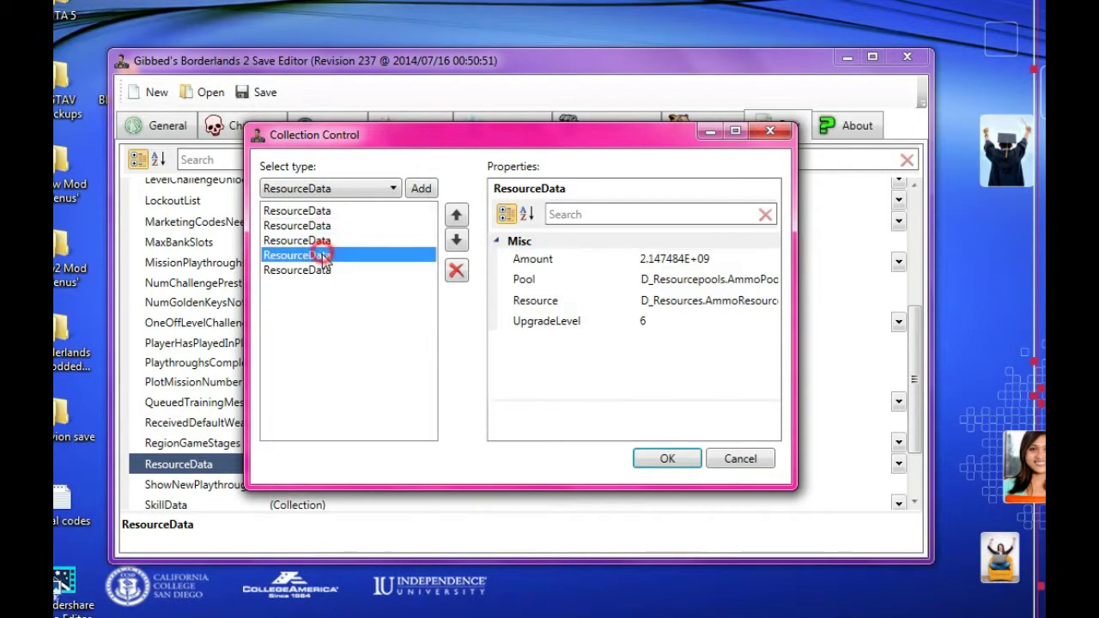
pyautogui.click(321, 270)
pyautogui.click(326, 255)
pyautogui.click(320, 239)
pyautogui.click(332, 225)
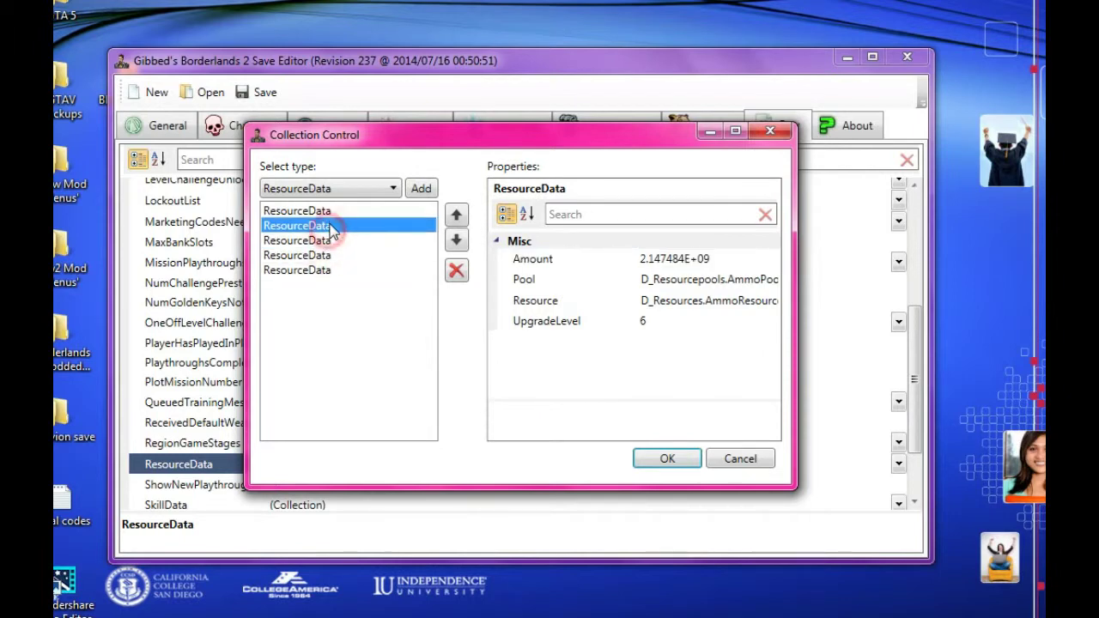
pyautogui.click(336, 212)
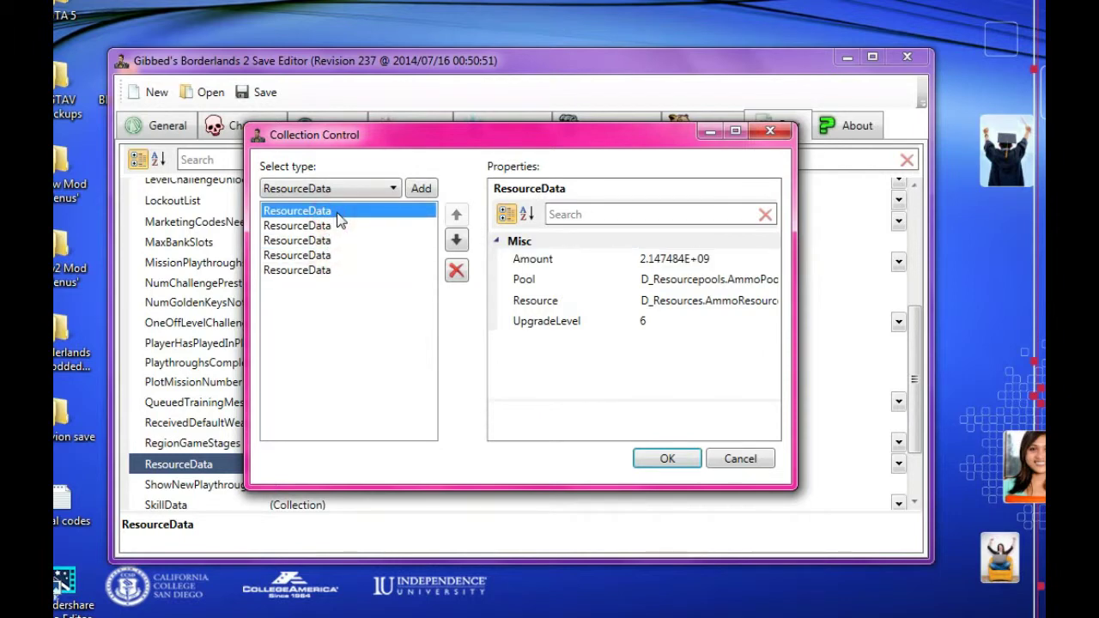
pyautogui.click(331, 225)
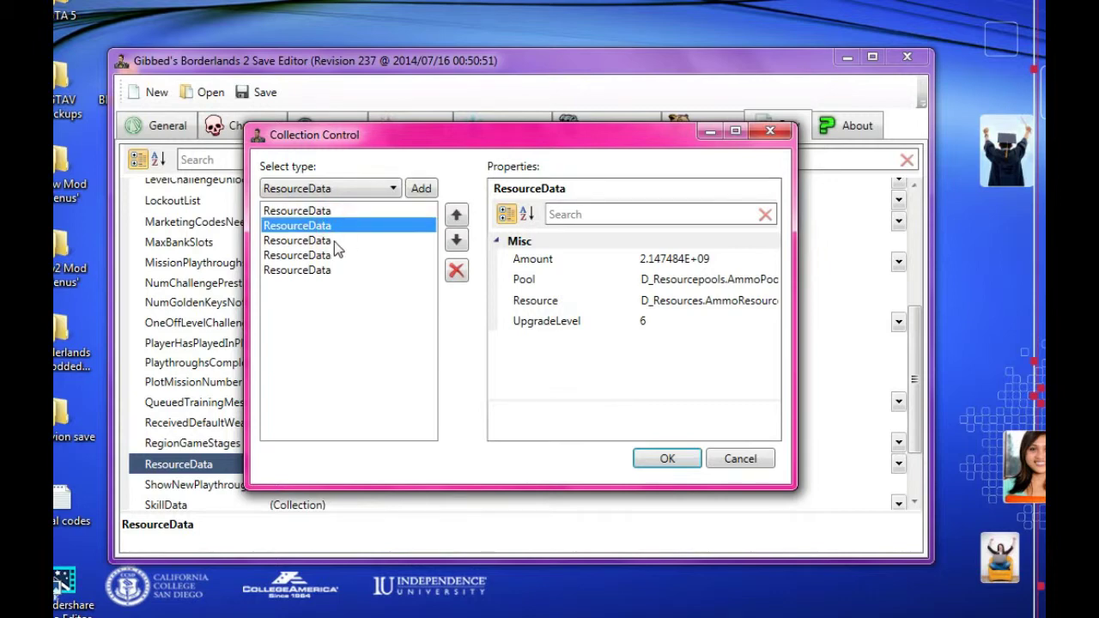
pyautogui.click(326, 254)
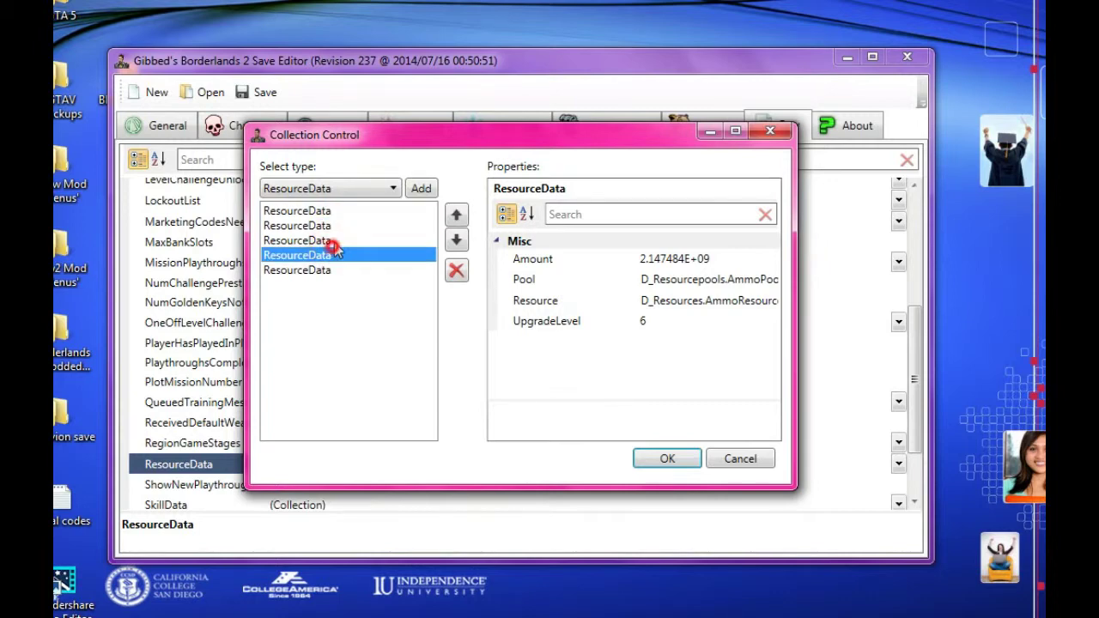
# Check the ResourceData entries once more, inspect the first entry's ammo pool name and accept the collection
pyautogui.click(330, 242)
pyautogui.click(331, 269)
pyautogui.click(328, 256)
pyautogui.click(346, 212)
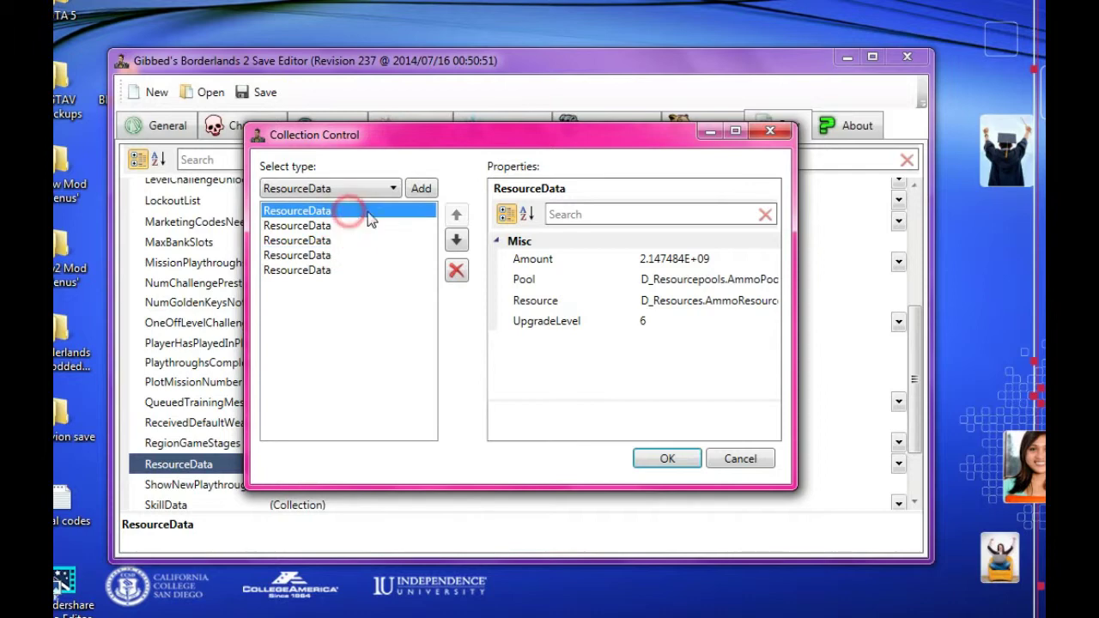
pyautogui.moveTo(670, 279); pyautogui.dragTo(714, 279)
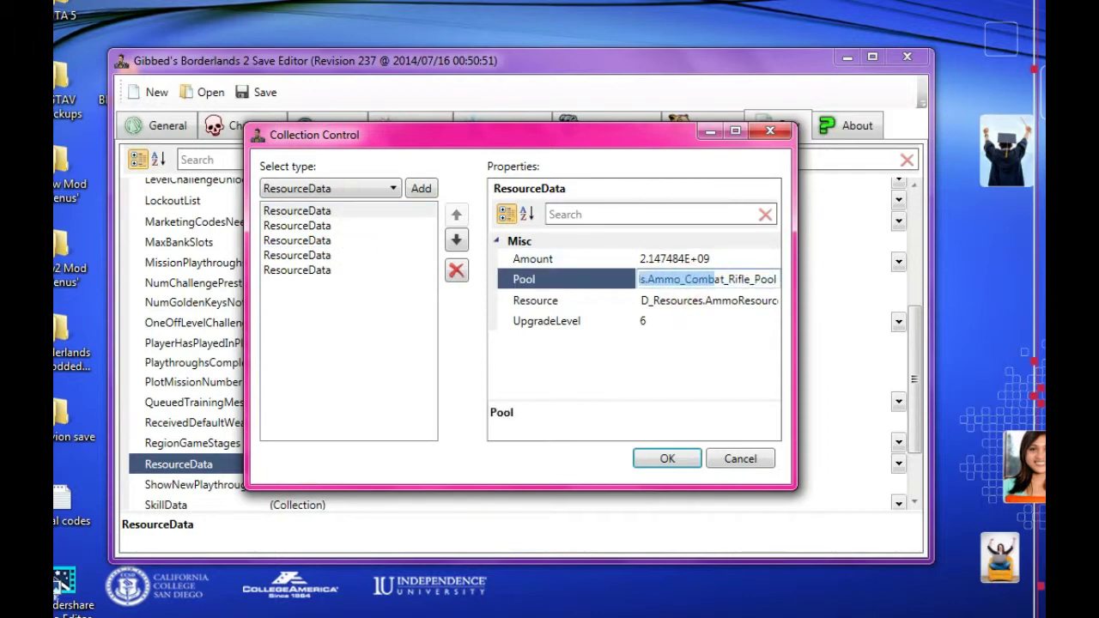
pyautogui.click(369, 227)
pyautogui.click(377, 213)
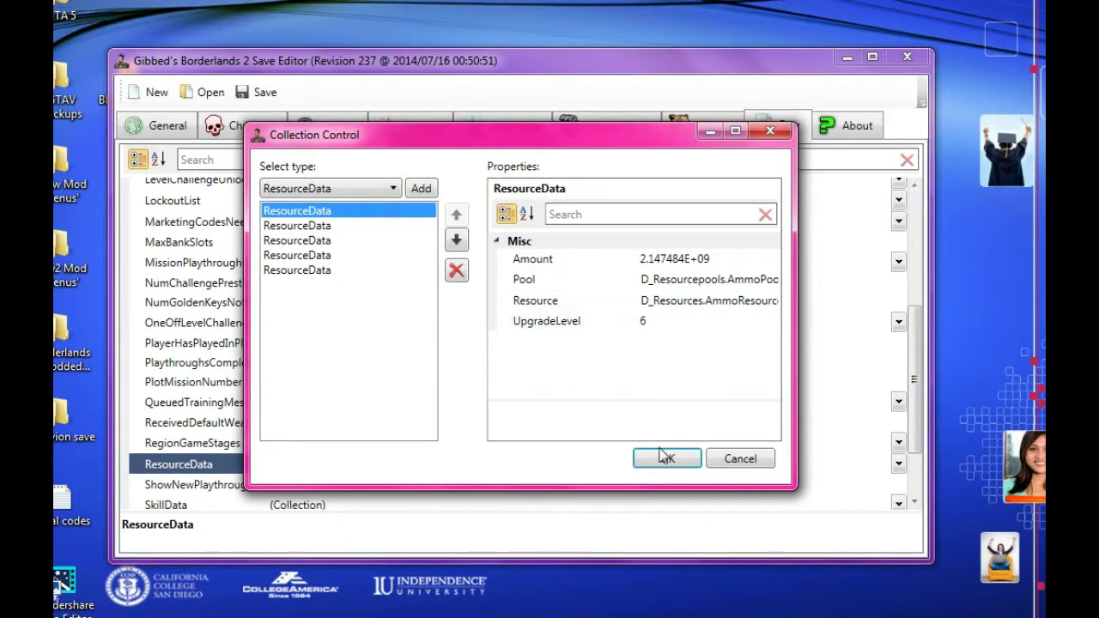
pyautogui.click(662, 456)
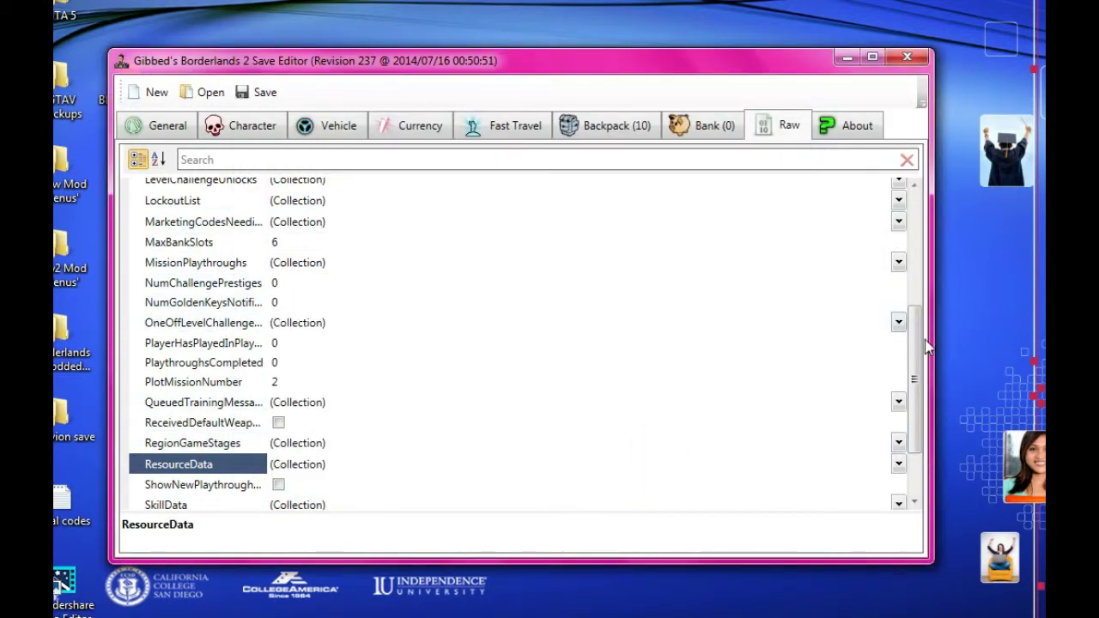
# Review the BlackMarketUpgrades values in the raw save data again
pyautogui.scroll(3, 913, 331)
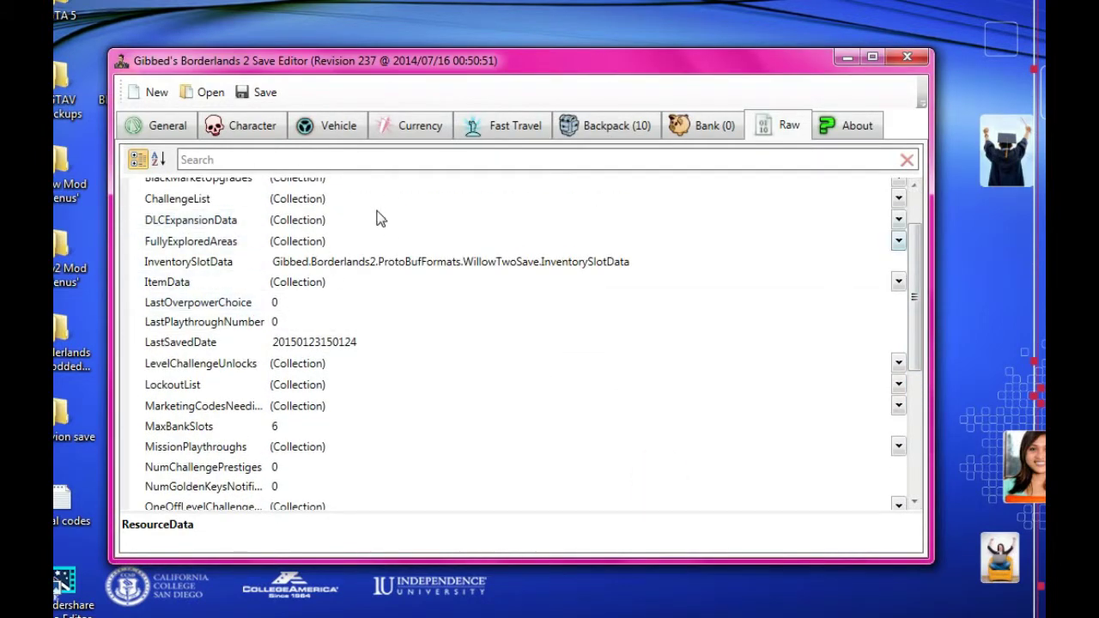
pyautogui.scroll(1, 917, 302)
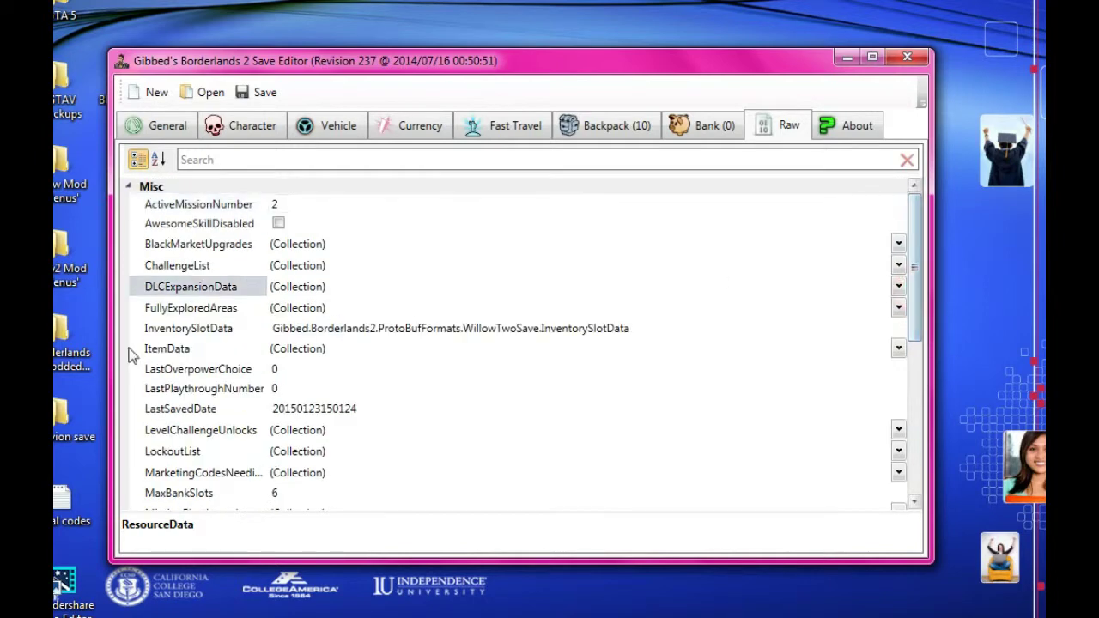
pyautogui.click(358, 245)
pyautogui.click(897, 244)
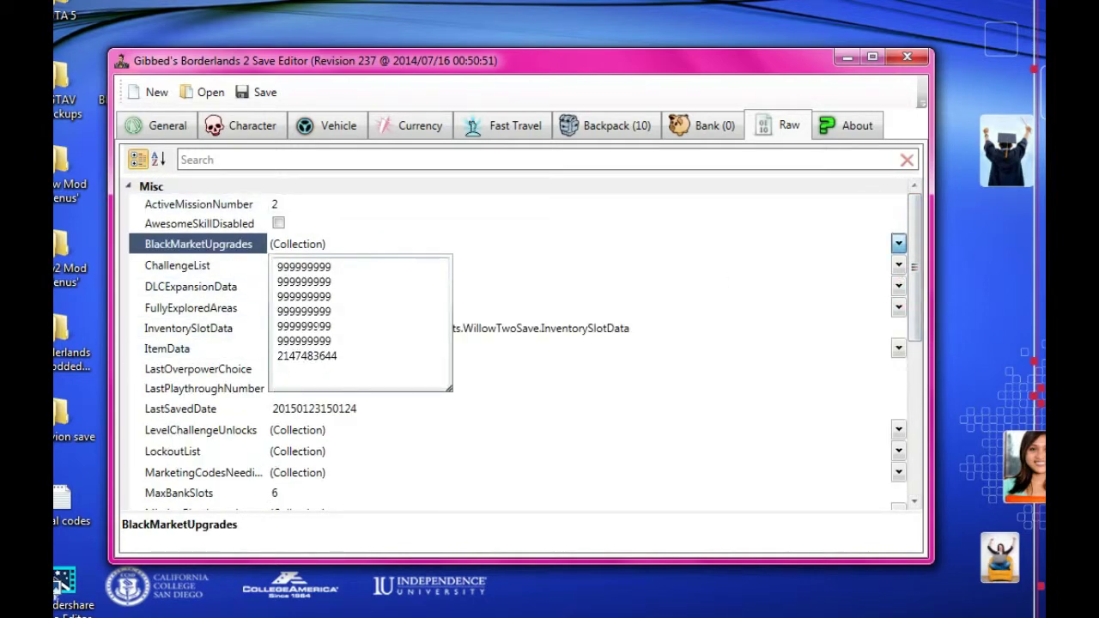
pyautogui.click(326, 247)
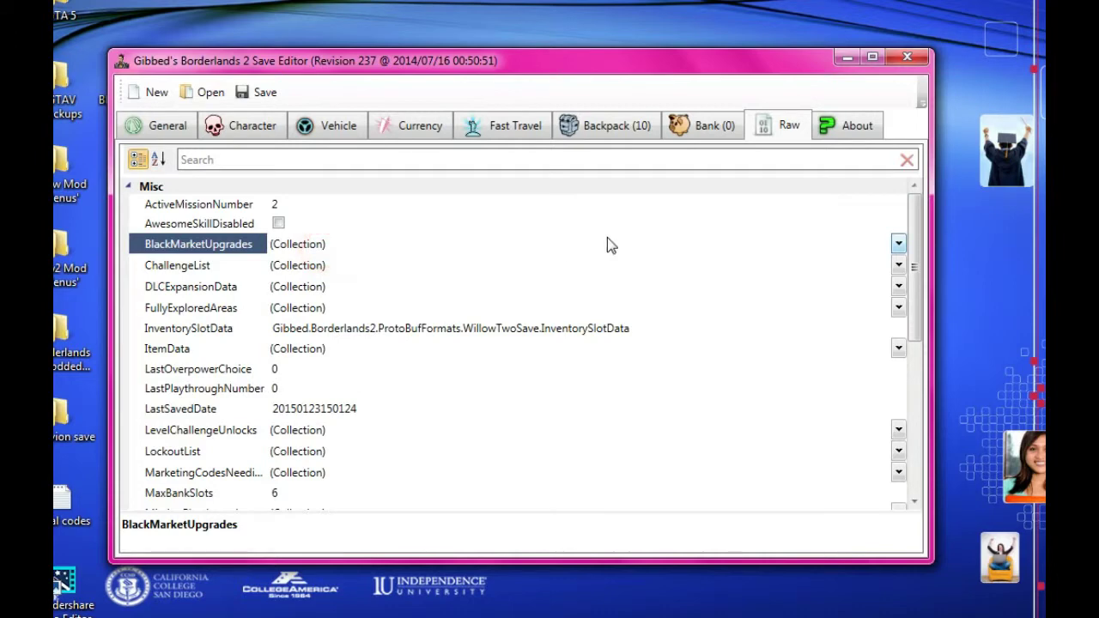
# Open the SkillData collection in the raw save data and look through the grades of its first entries
pyautogui.moveTo(913, 273); pyautogui.dragTo(902, 426)
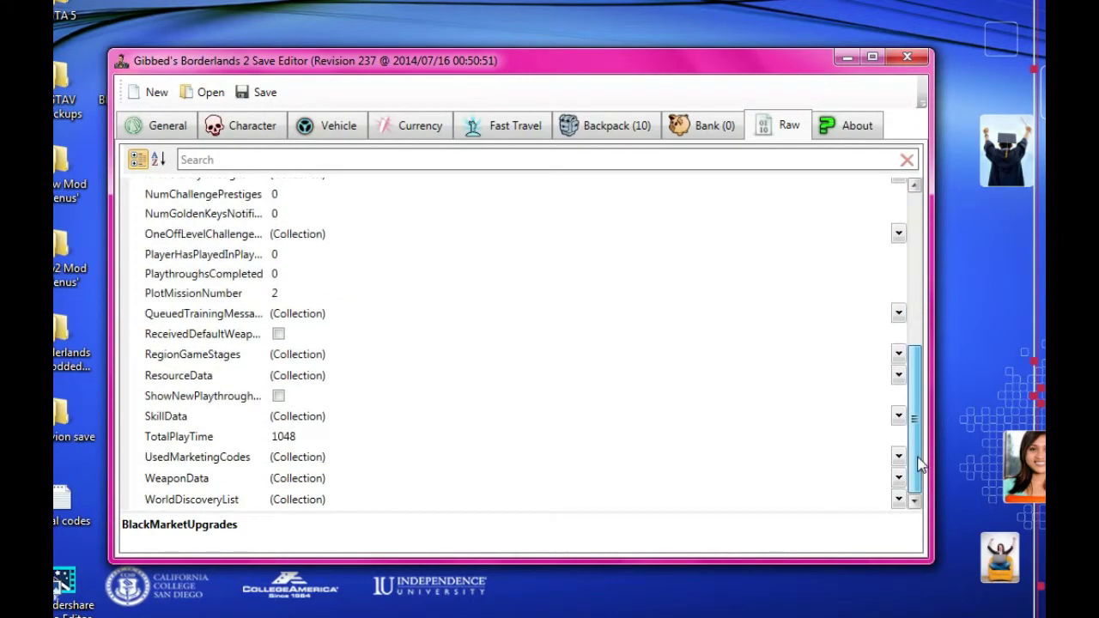
pyautogui.click(323, 418)
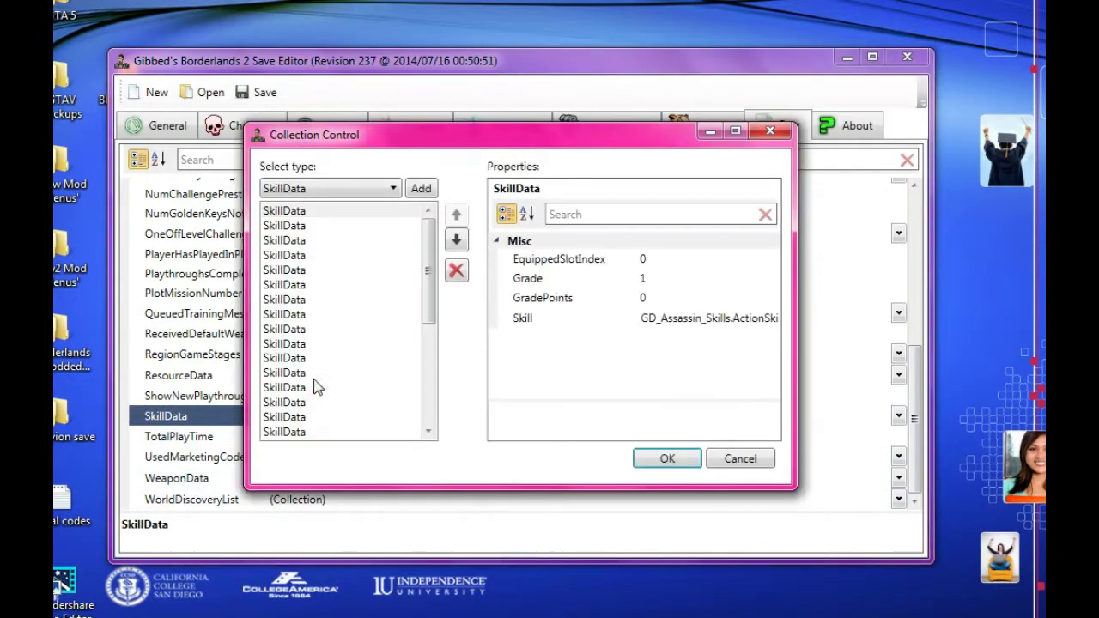
pyautogui.click(321, 215)
pyautogui.click(320, 226)
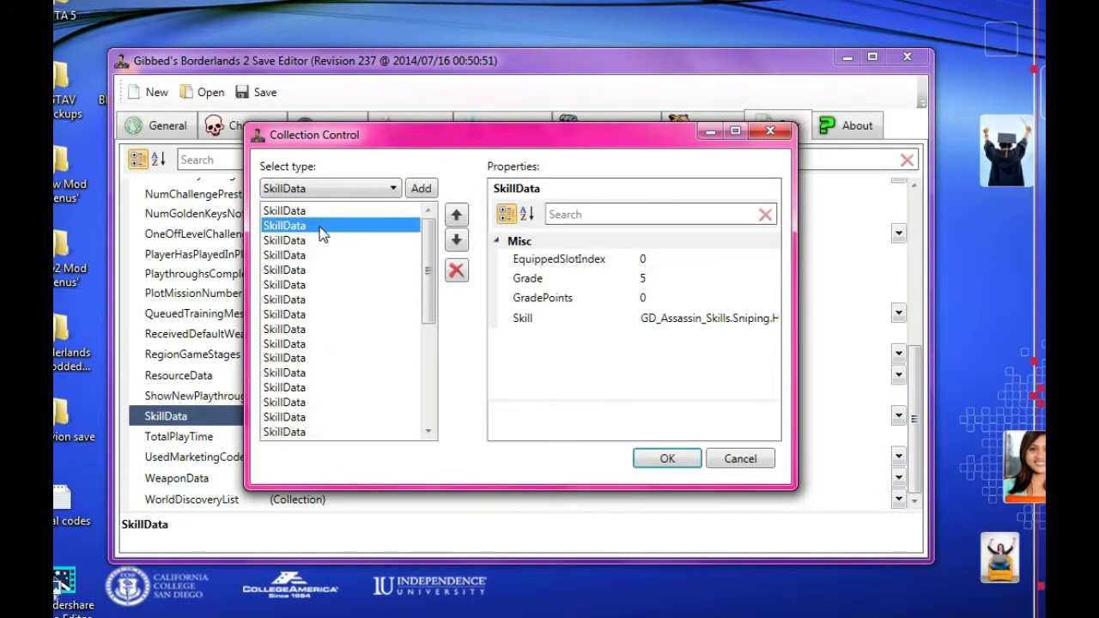
pyautogui.click(309, 212)
pyautogui.click(332, 212)
pyautogui.moveTo(333, 217); pyautogui.dragTo(325, 315)
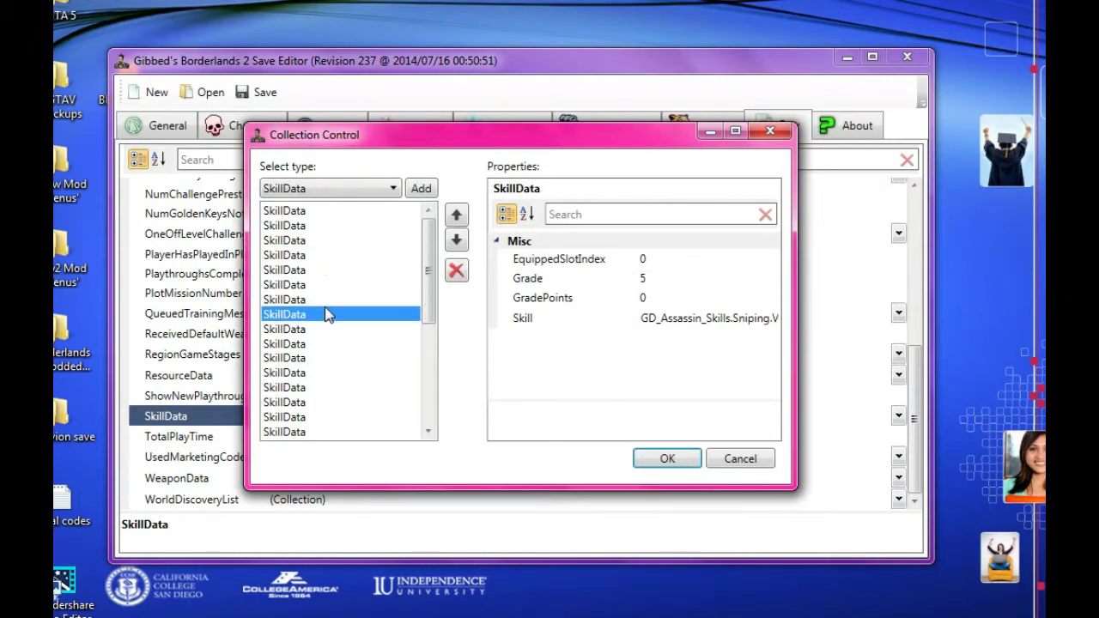
# Open the seventh SkillData entry's grade for editing and compare the grades of the Sniping entries below it
pyautogui.click(323, 302)
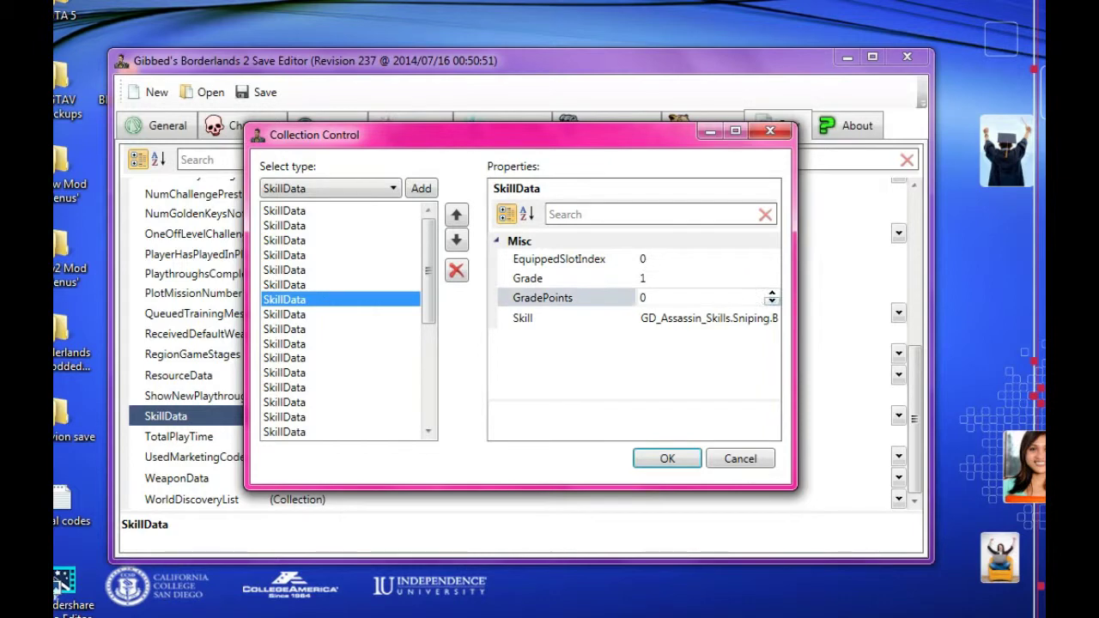
pyautogui.click(727, 276)
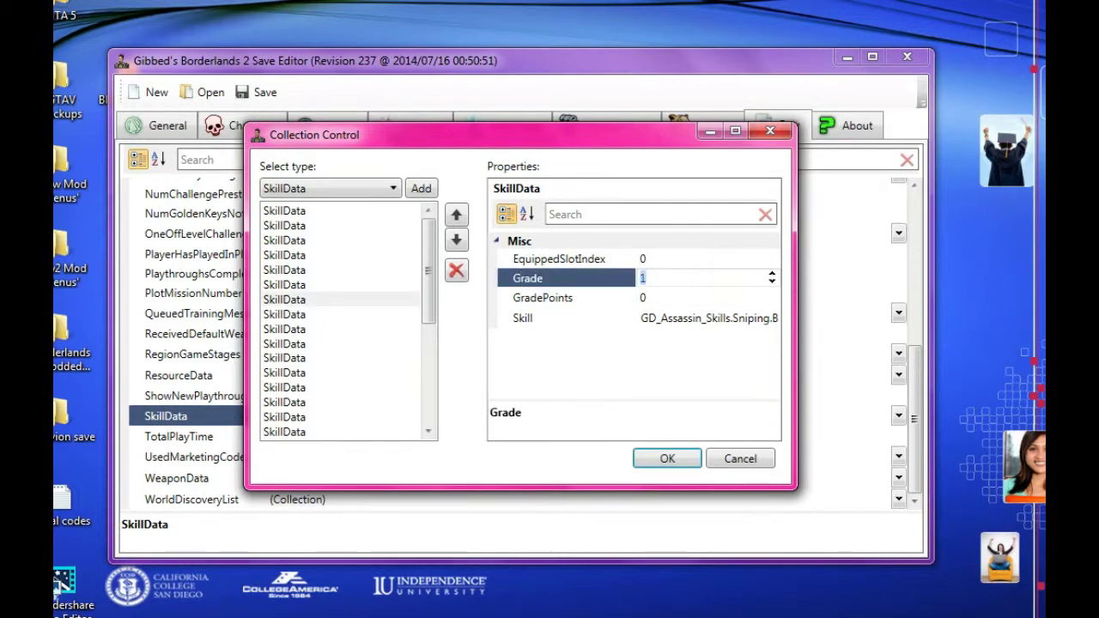
pyautogui.click(384, 317)
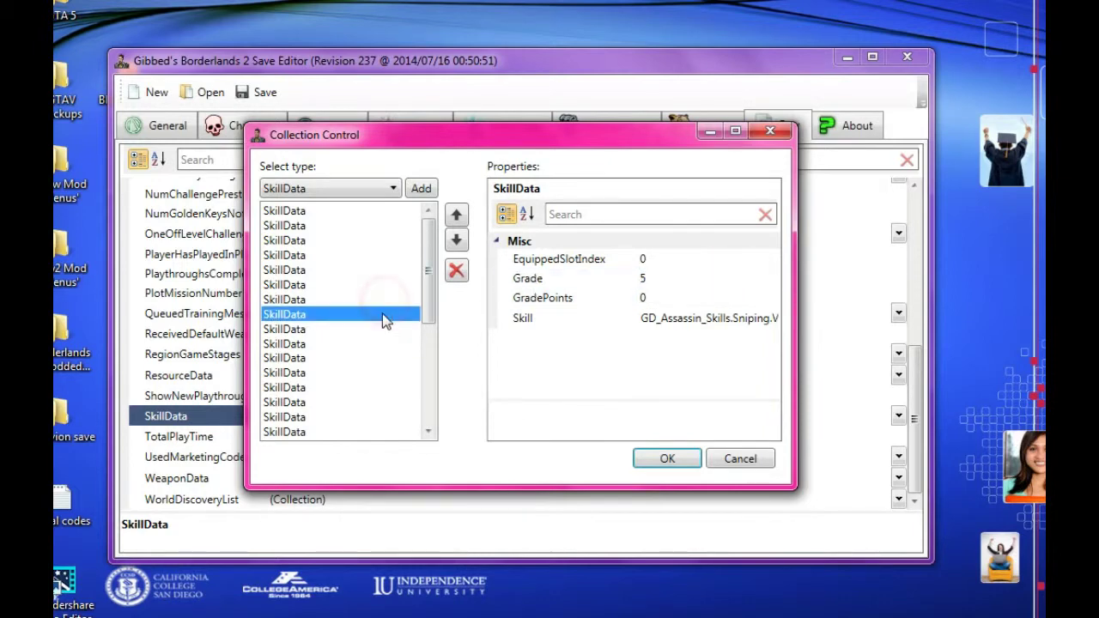
pyautogui.click(383, 330)
pyautogui.click(381, 344)
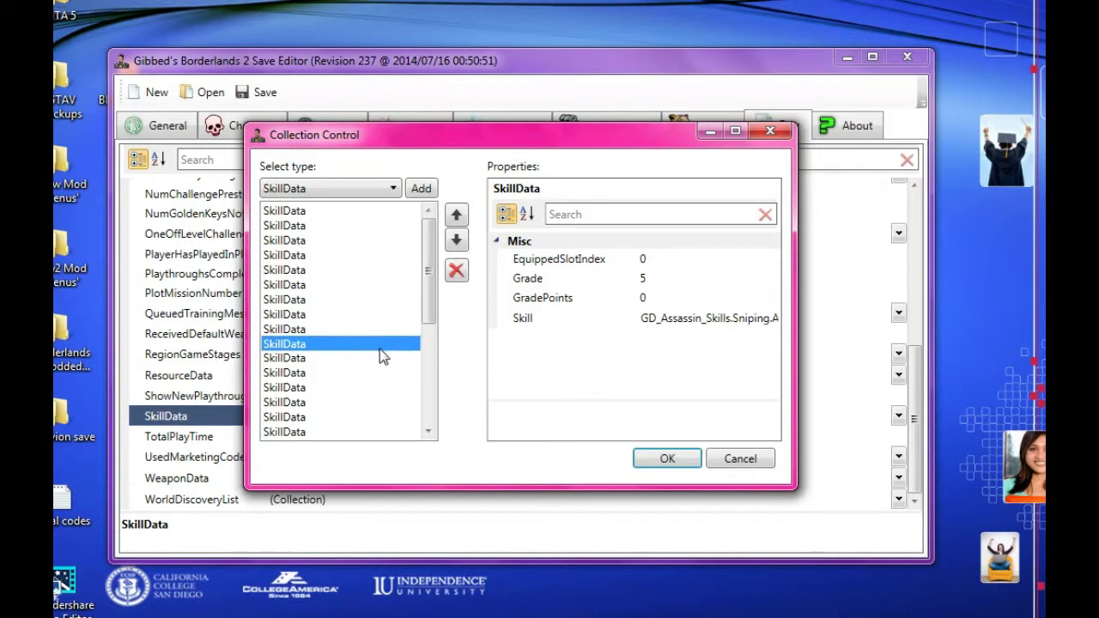
pyautogui.click(381, 358)
pyautogui.click(380, 343)
# Set the grade to 5 for the eleventh SkillData entry, a Sniping skill, and for a Cunning skill entry further down
pyautogui.click(382, 361)
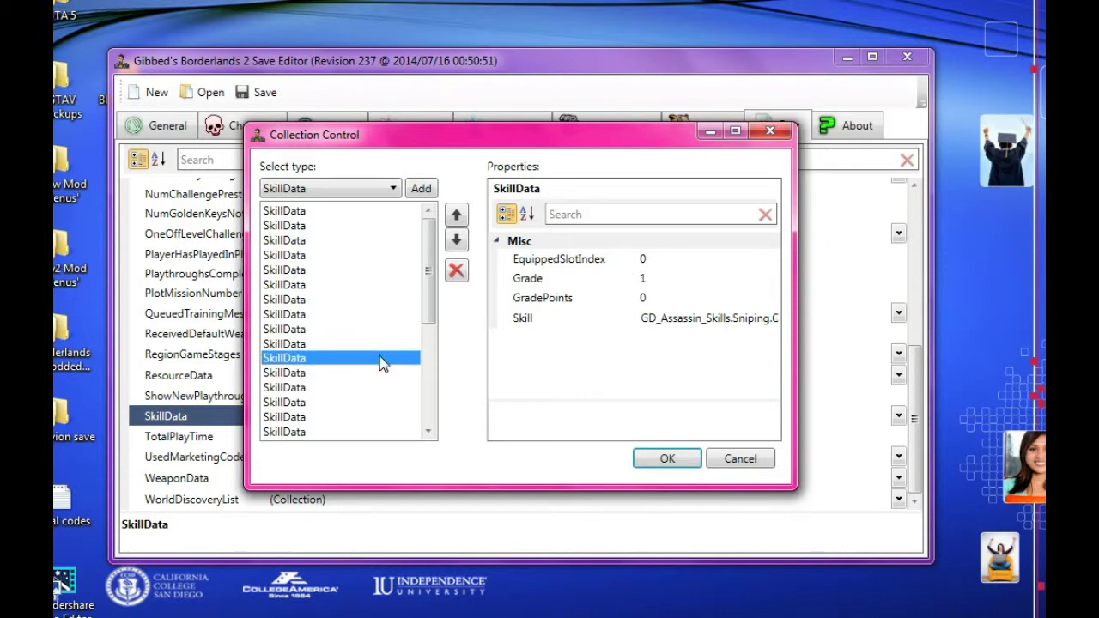
pyautogui.click(702, 278)
pyautogui.write('5')
pyautogui.click(361, 359)
pyautogui.moveTo(360, 359)
pyautogui.mouseDown()
pyautogui.moveTo(363, 449)
pyautogui.moveTo(356, 357)
pyautogui.moveTo(357, 372)
pyautogui.mouseUp()
pyautogui.click(704, 277)
pyautogui.write('5')
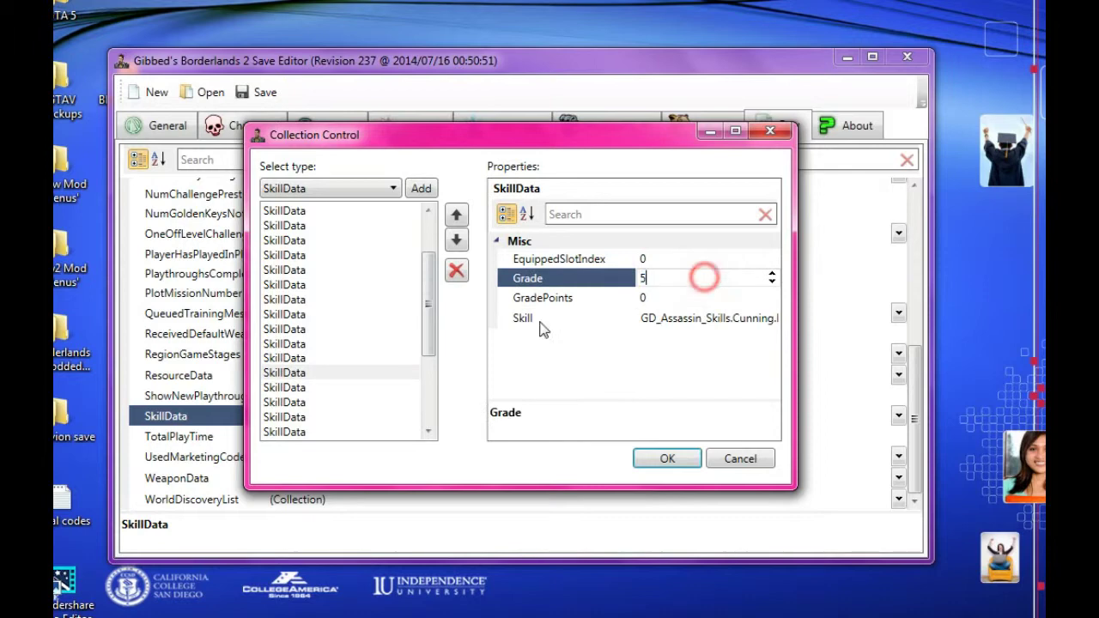
# Set the grade of another Cunning skill entry and of a Bloodshed skill entry still at grade 1 to 5
pyautogui.moveTo(362, 391); pyautogui.dragTo(373, 436)
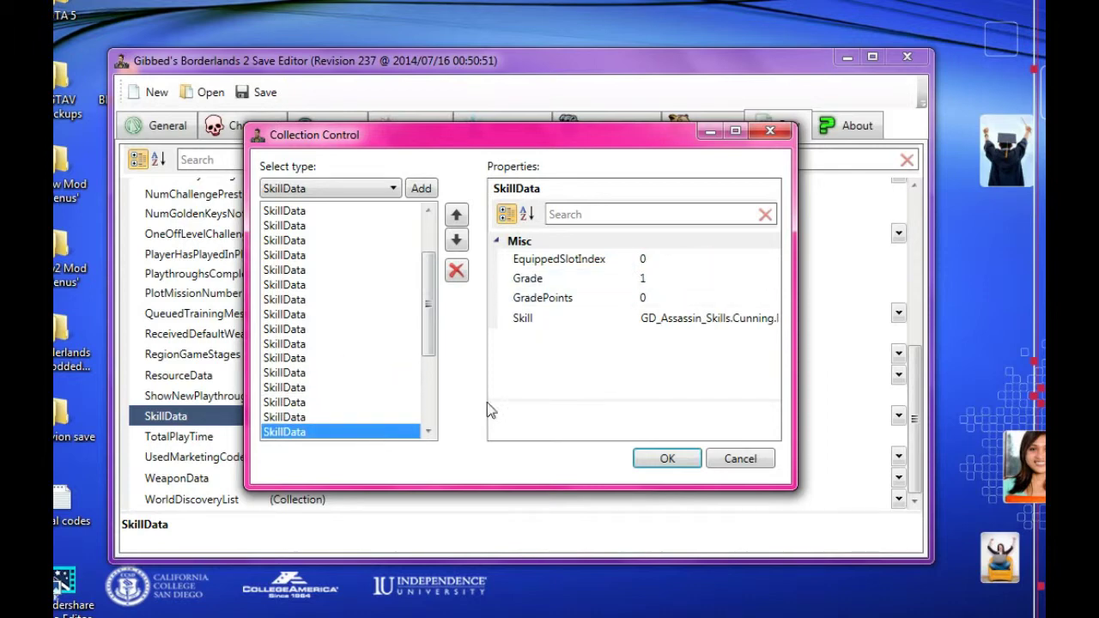
pyautogui.click(659, 289)
pyautogui.write('5')
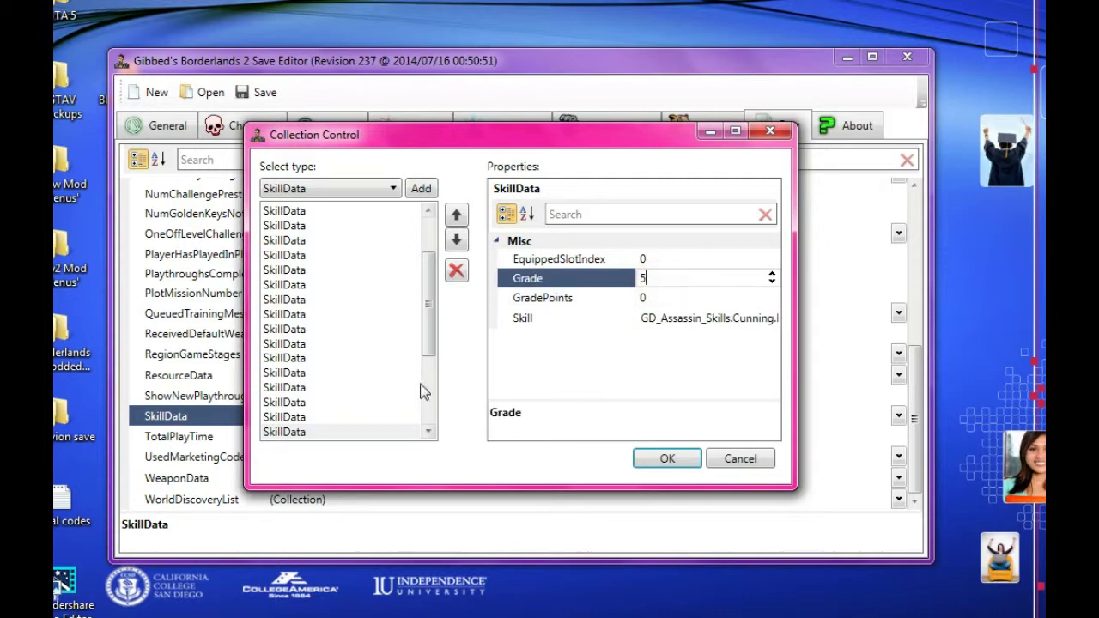
pyautogui.click(383, 427)
pyautogui.moveTo(384, 439); pyautogui.dragTo(383, 377)
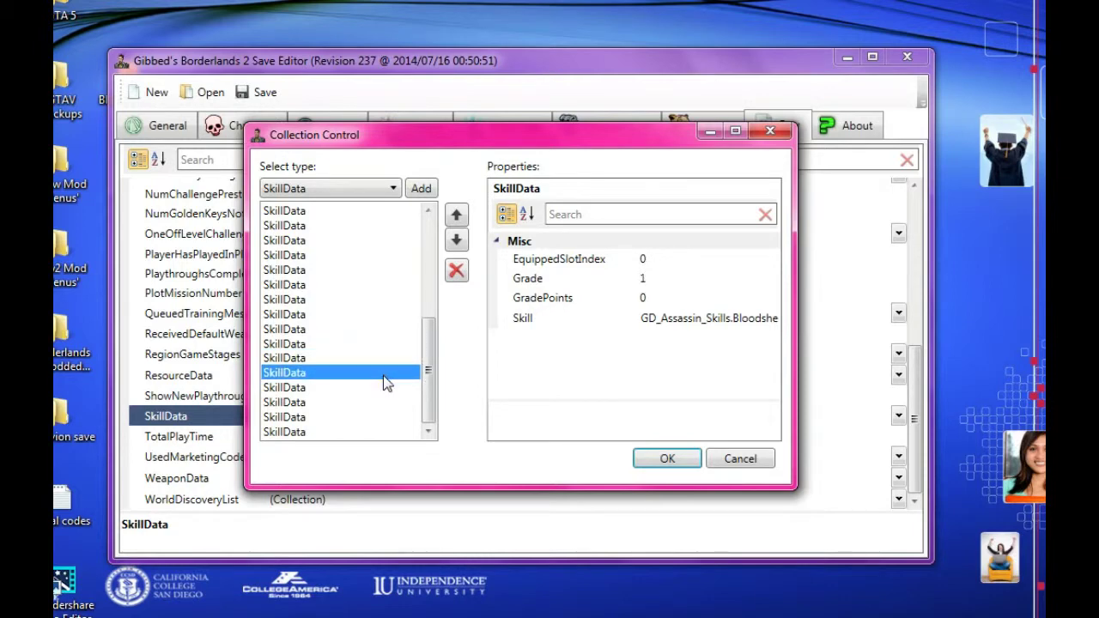
pyautogui.click(712, 278)
pyautogui.write('5')
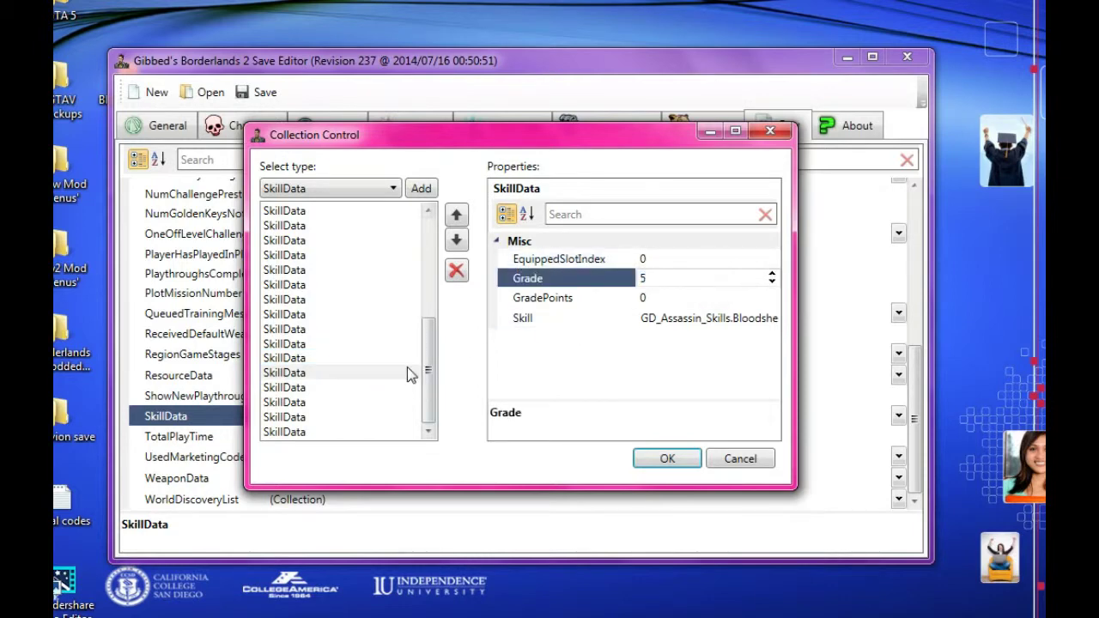
# Set the grade of the last SkillData entry to 5 and accept the collection
pyautogui.click(409, 387)
pyautogui.moveTo(409, 397); pyautogui.dragTo(426, 432)
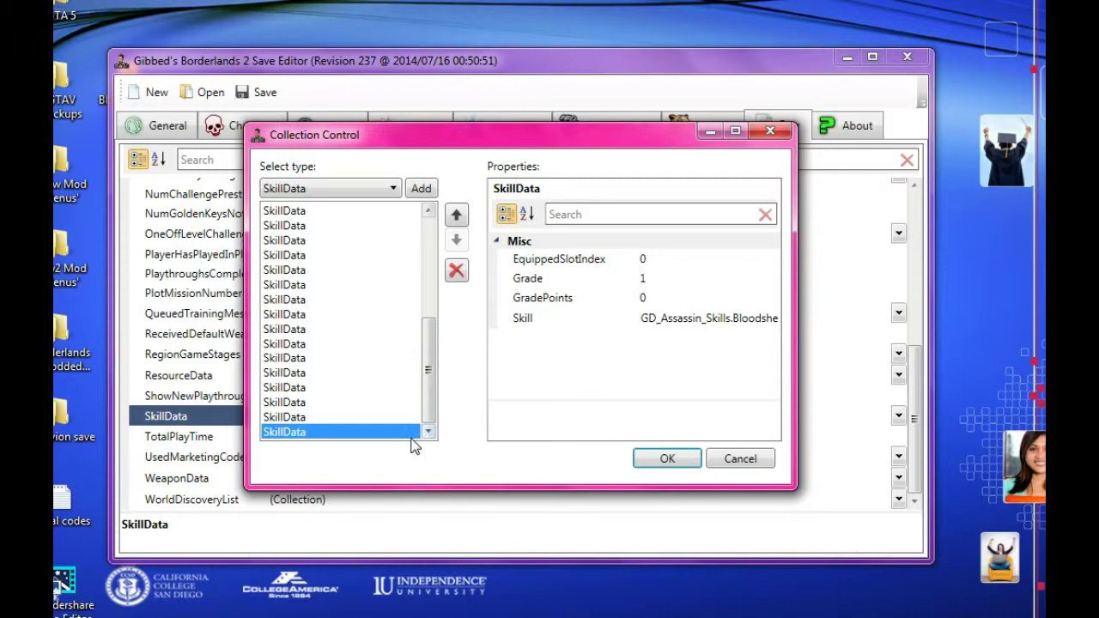
pyautogui.click(650, 278)
pyautogui.write('5')
pyautogui.click(429, 384)
pyautogui.moveTo(428, 384); pyautogui.dragTo(442, 249)
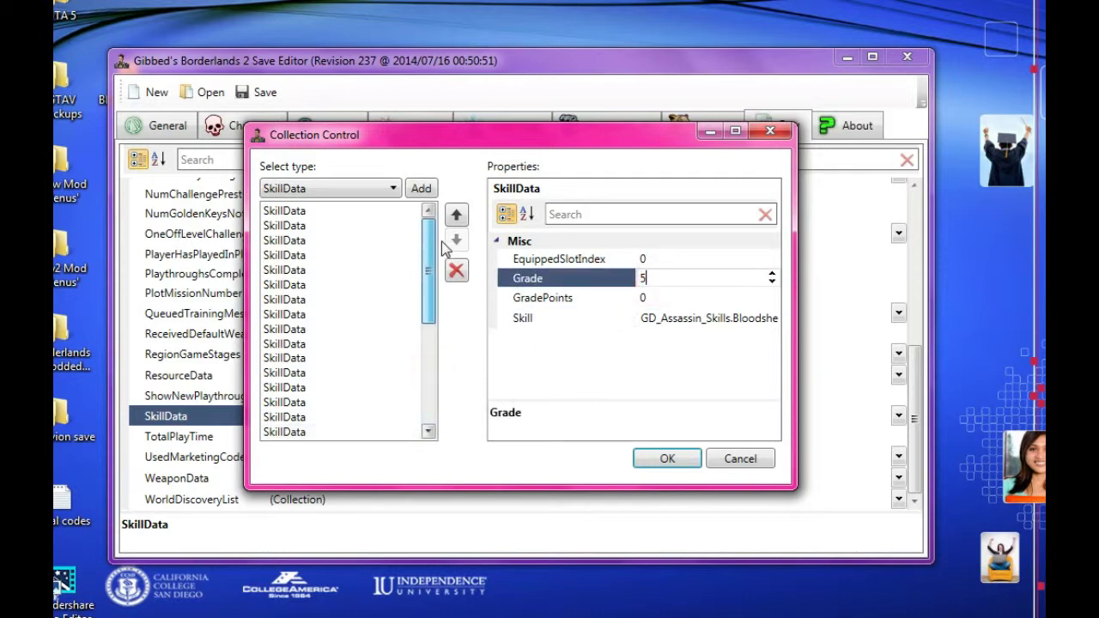
pyautogui.click(667, 460)
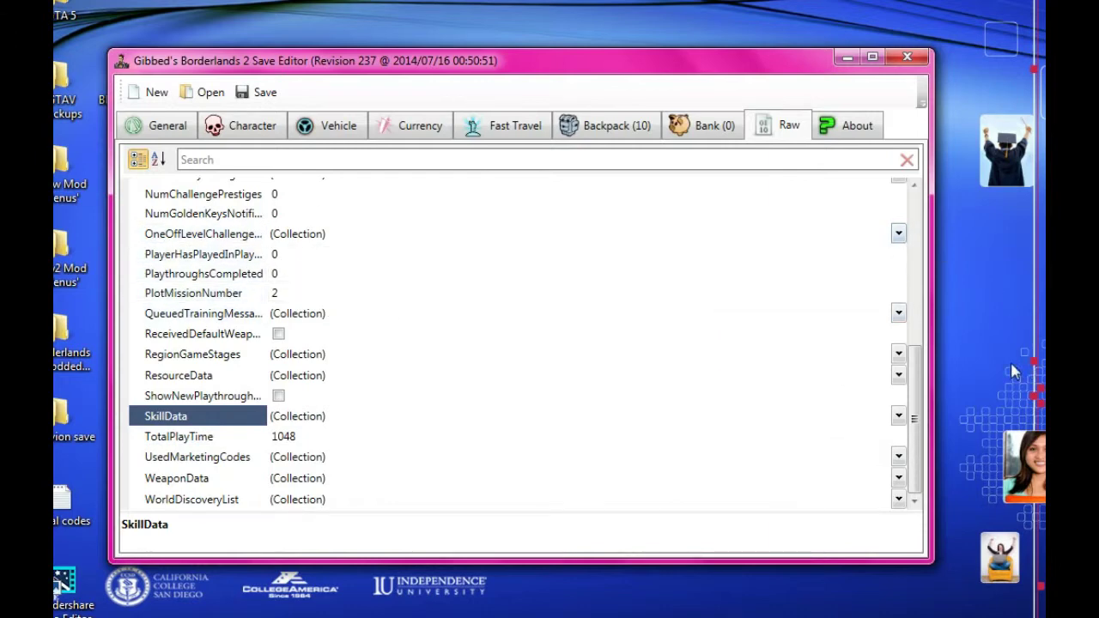
# Save the modded file over SAVE1350.SAV in the BLUS30982-SAVE-SAVE1350 folder on the desktop
pyautogui.moveTo(917, 400); pyautogui.dragTo(917, 249)
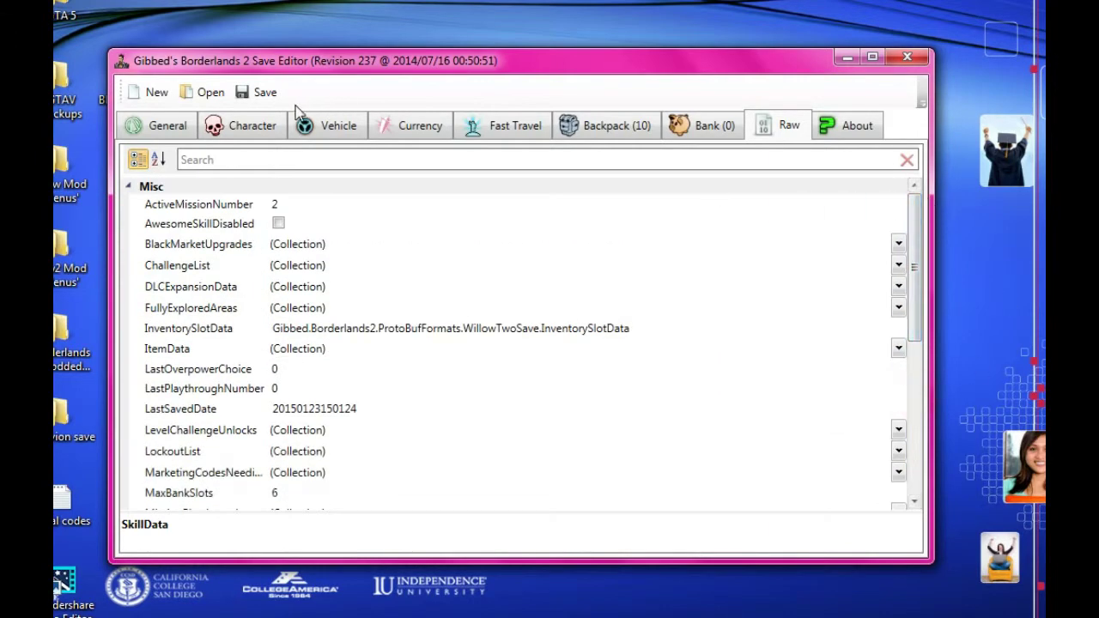
pyautogui.click(260, 92)
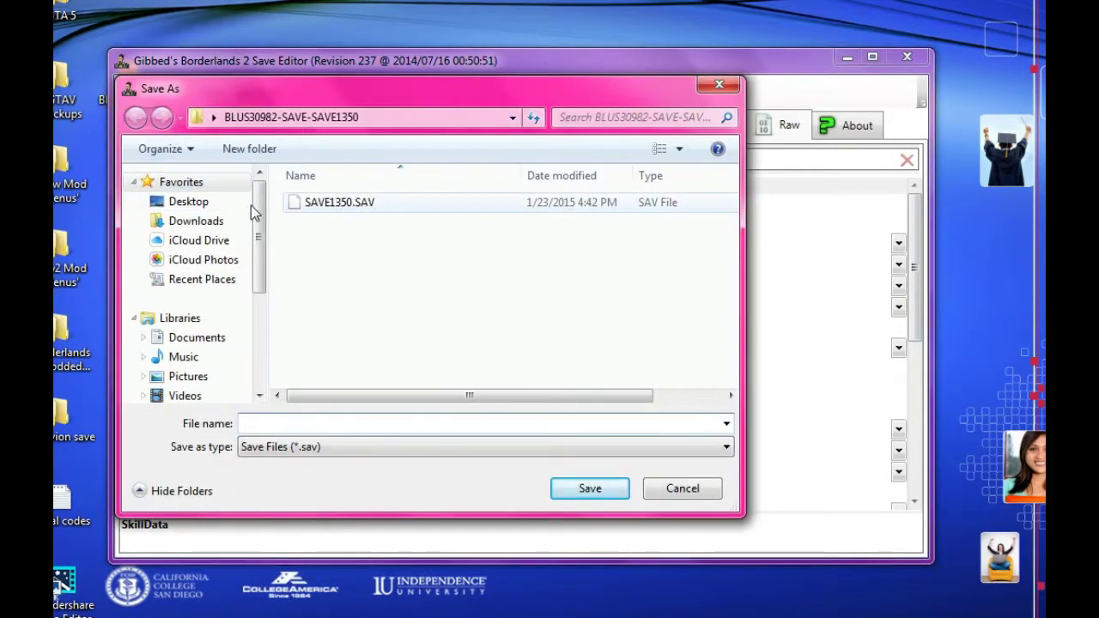
pyautogui.click(191, 206)
pyautogui.moveTo(729, 221); pyautogui.dragTo(706, 301)
pyautogui.doubleClick(454, 245)
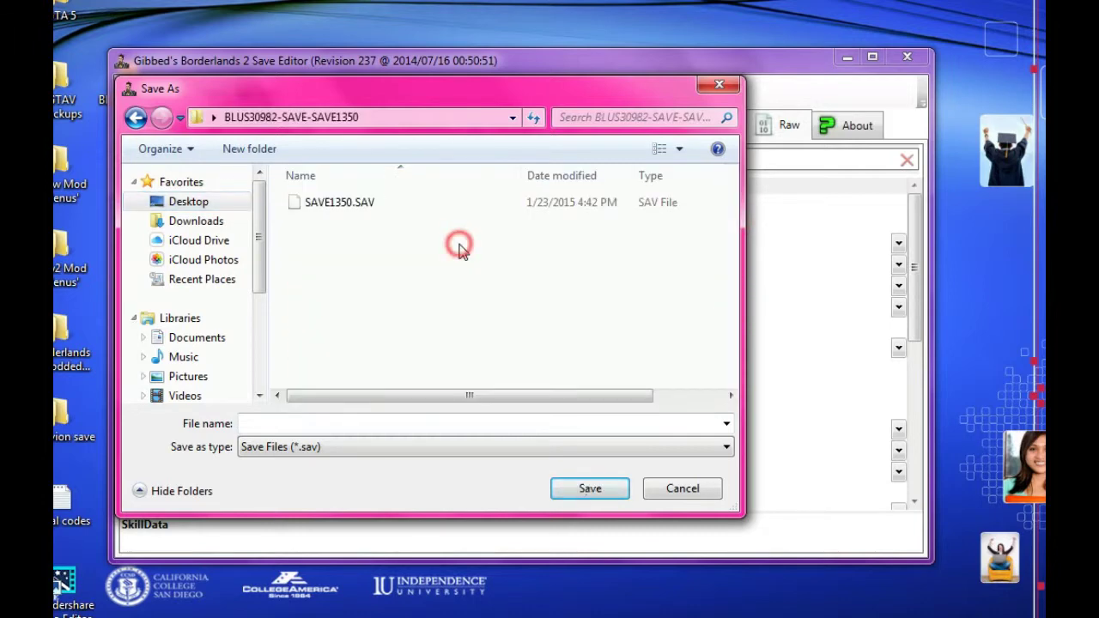
pyautogui.click(380, 209)
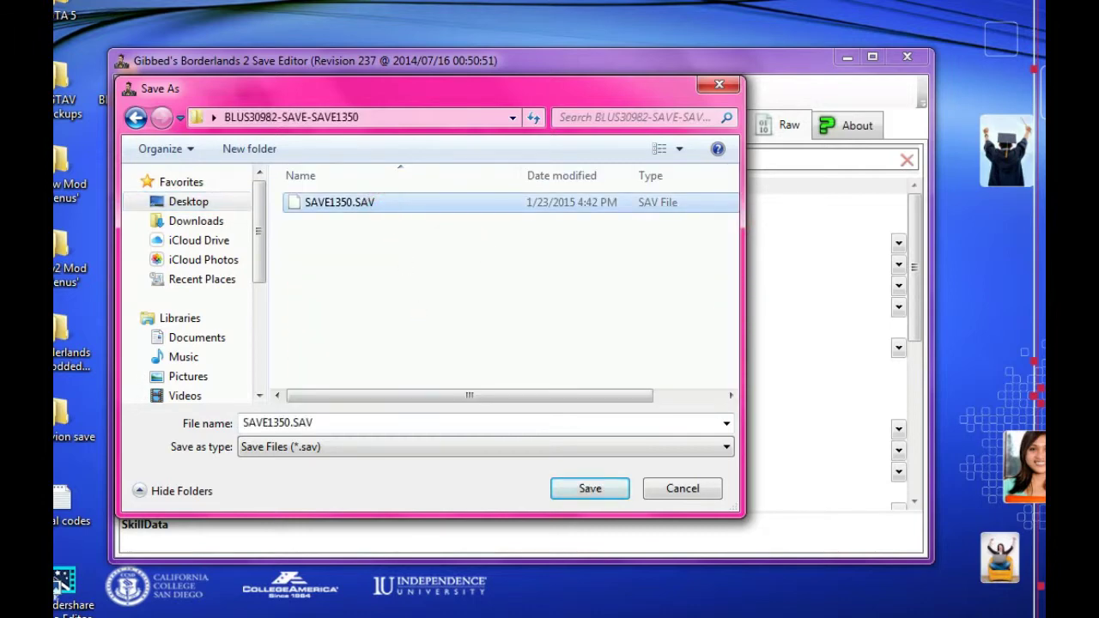
pyautogui.click(592, 488)
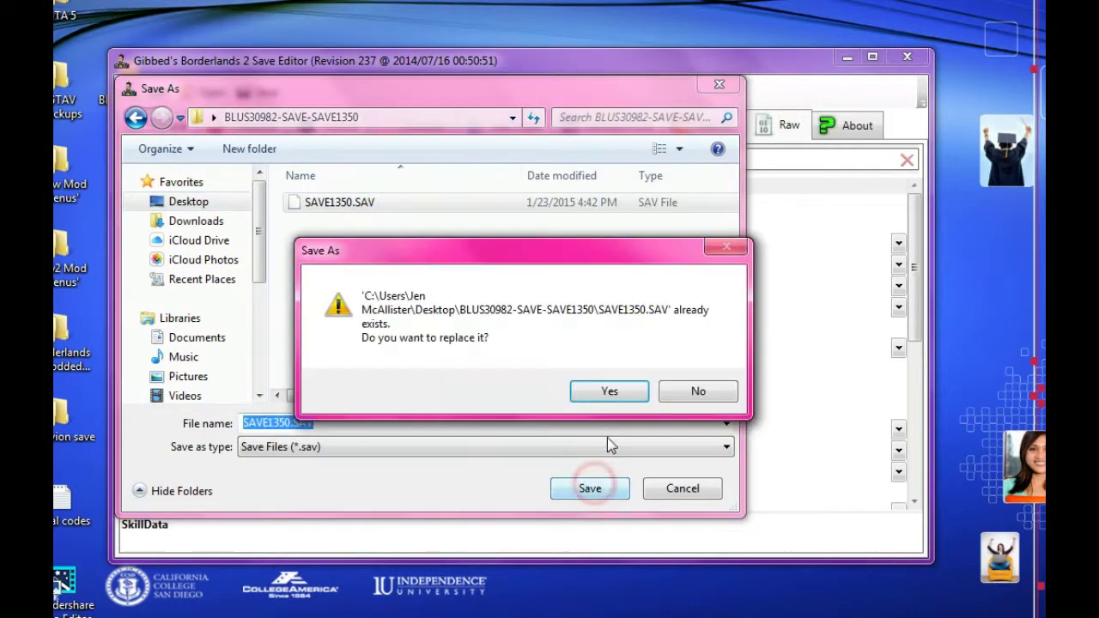
pyautogui.click(603, 390)
# Switch to Bruteforce Save Data, run a full PFD update on the Borderlands 2 save with encryption, and minimize the program
pyautogui.click(850, 58)
pyautogui.click(352, 611)
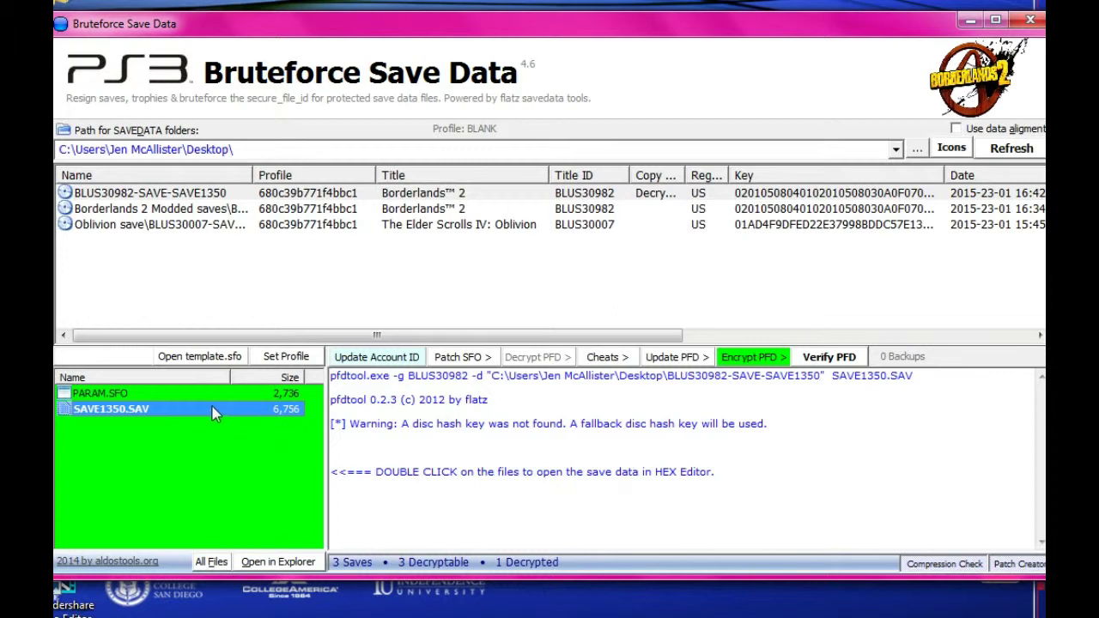
pyautogui.click(676, 357)
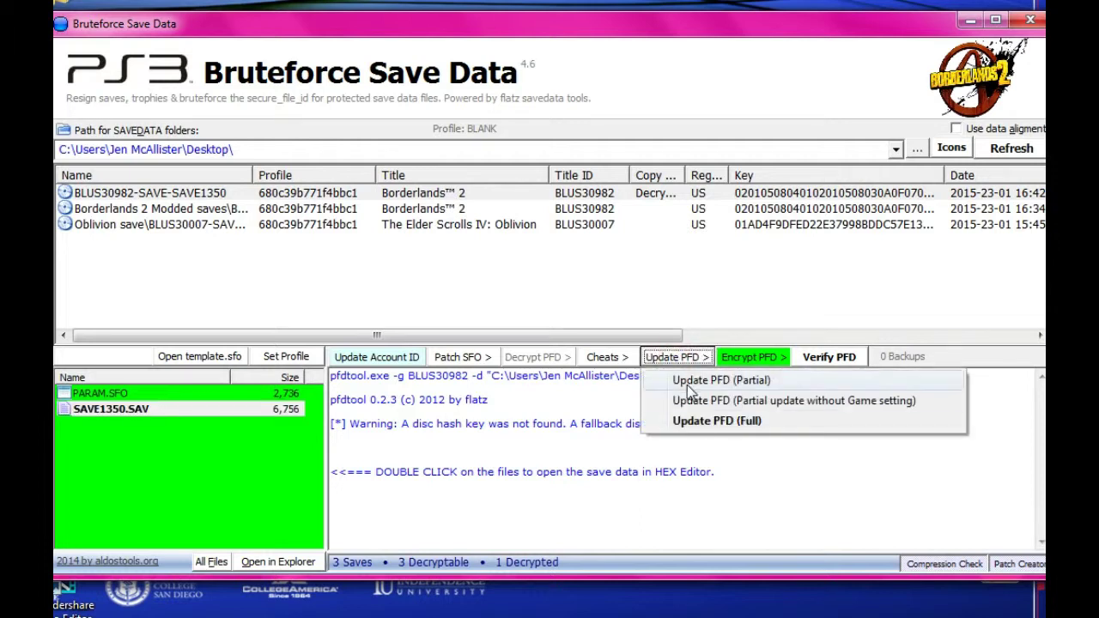
pyautogui.click(750, 423)
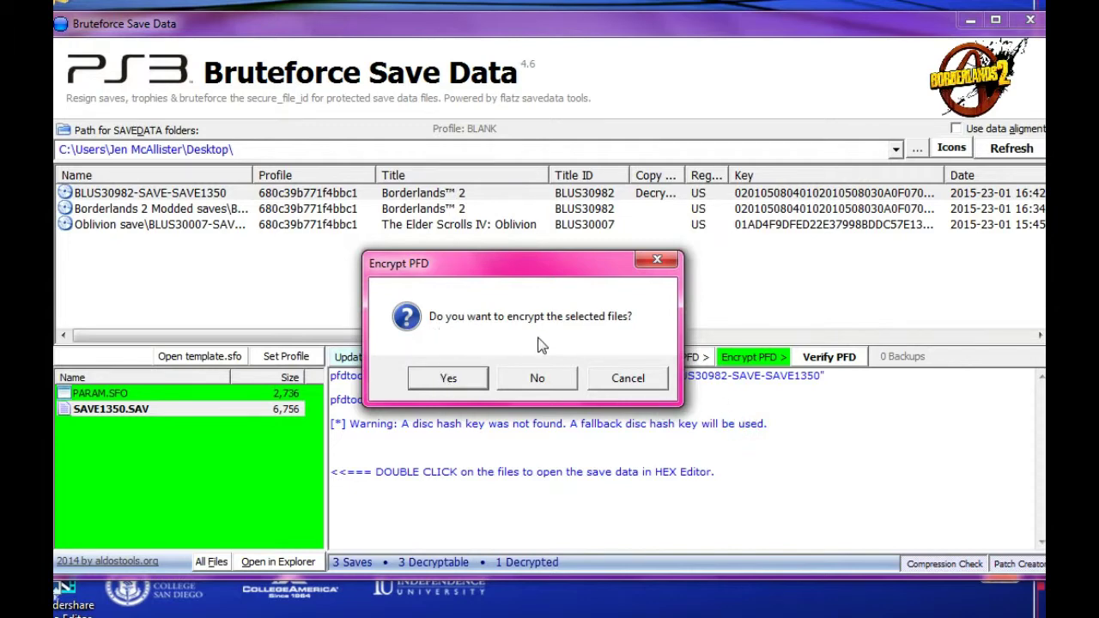
pyautogui.click(465, 380)
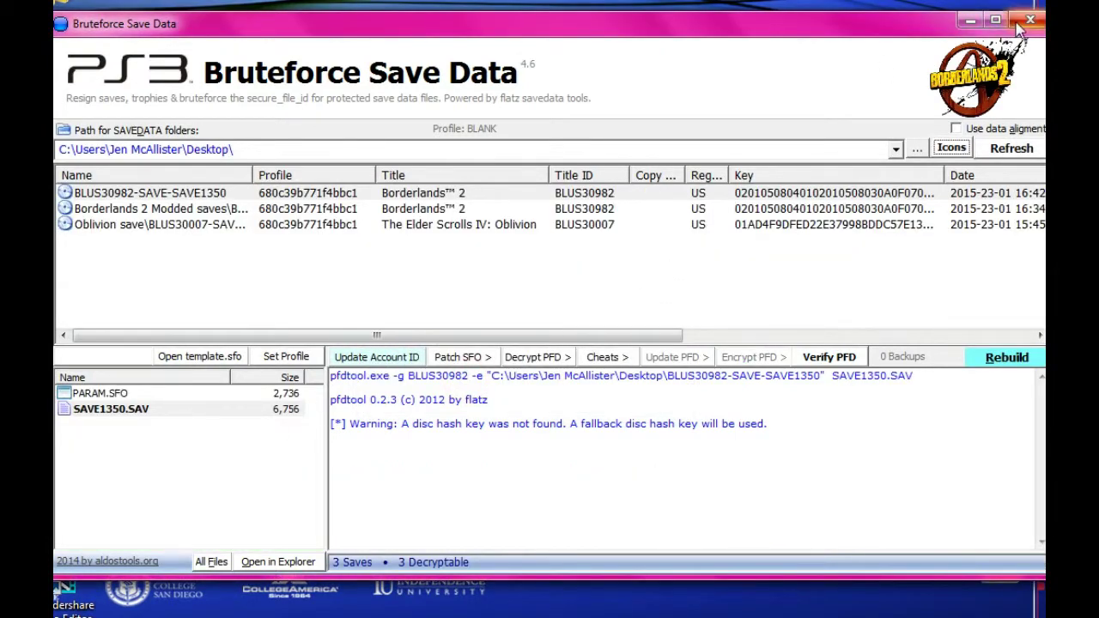
pyautogui.click(970, 23)
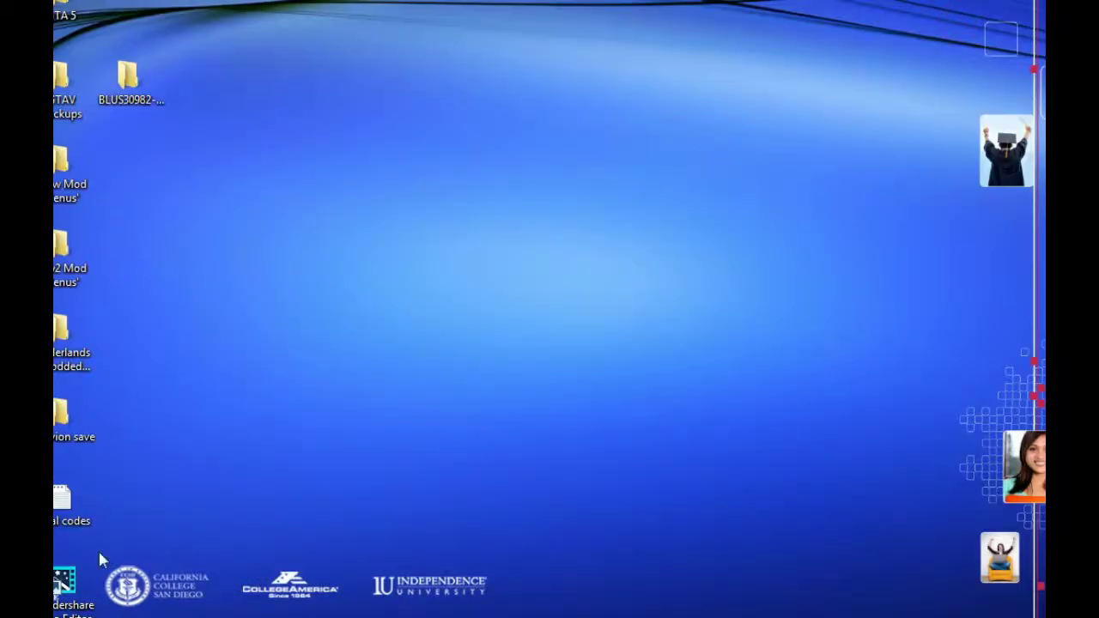
# Permanently delete the old BLUS30982-SAVE-SAVE1350 folder from PS3\SAVEDATA on the USB drive (E:)
pyautogui.press('super+e')
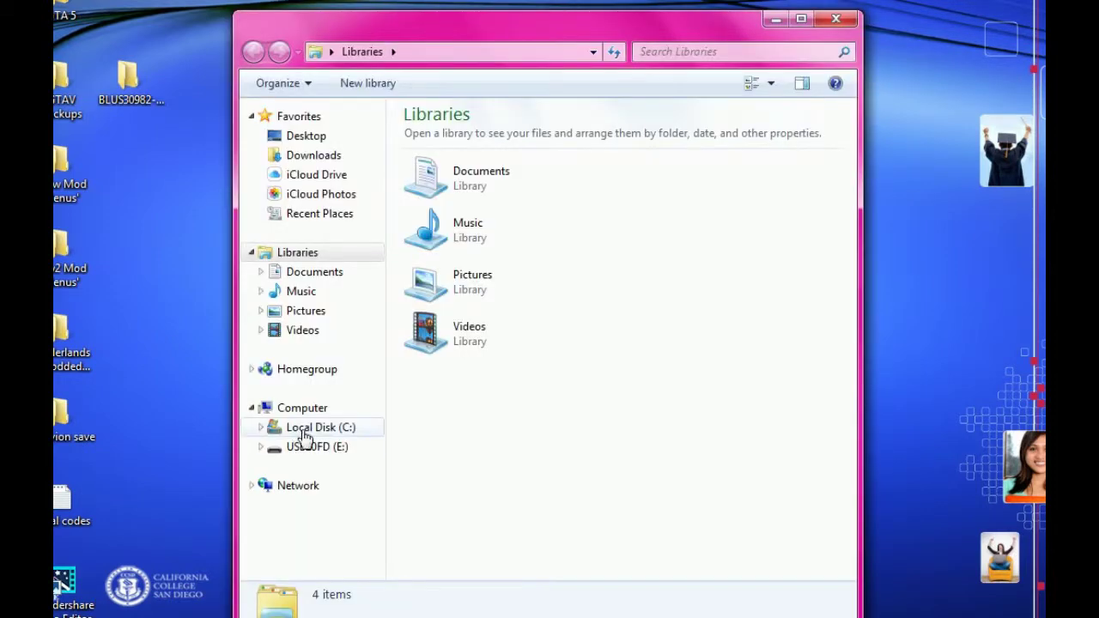
pyautogui.click(317, 447)
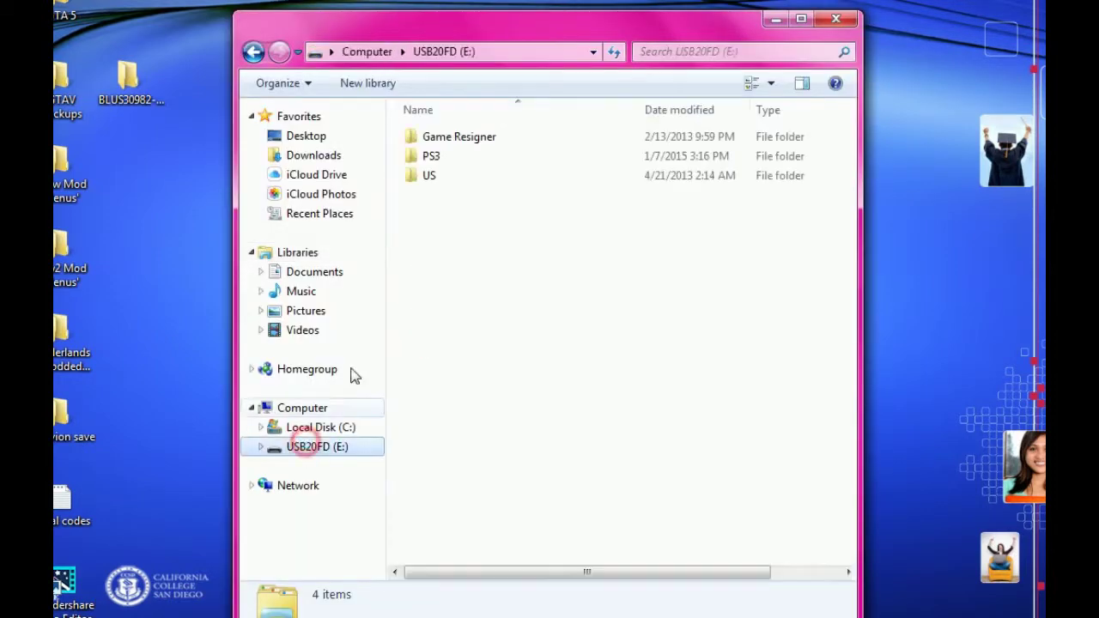
pyautogui.doubleClick(464, 155)
pyautogui.doubleClick(471, 139)
pyautogui.click(538, 198)
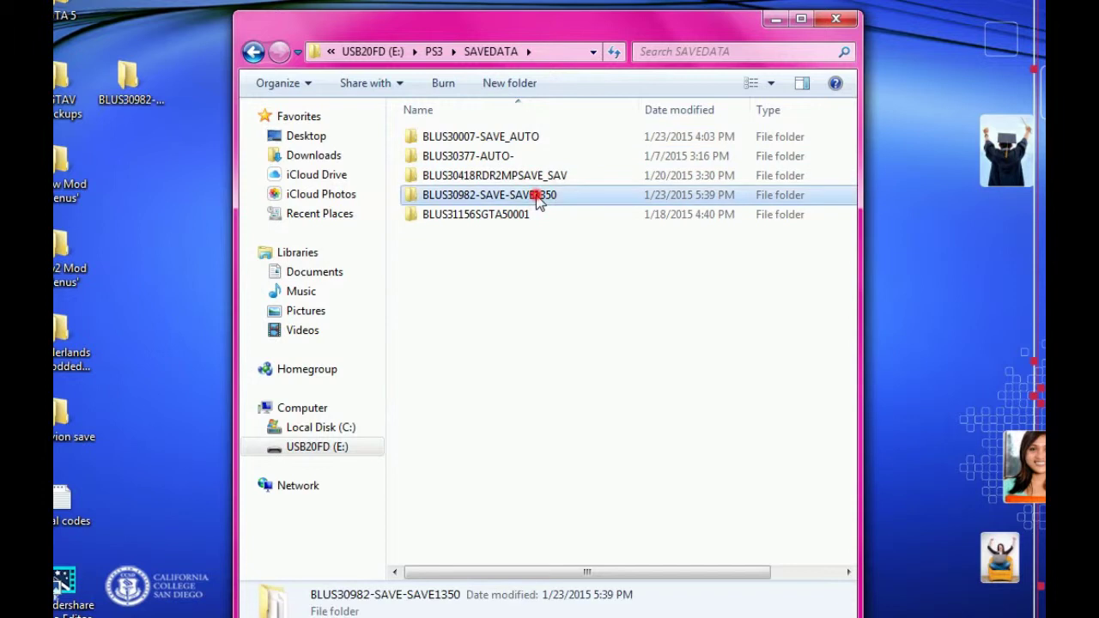
pyautogui.press('Delete')
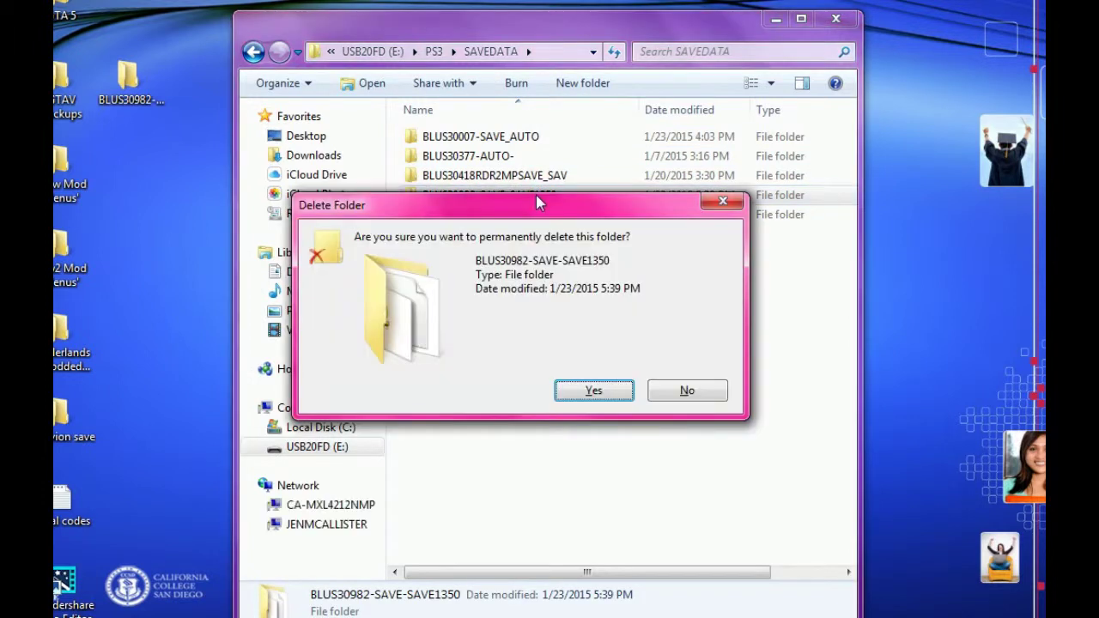
pyautogui.click(593, 390)
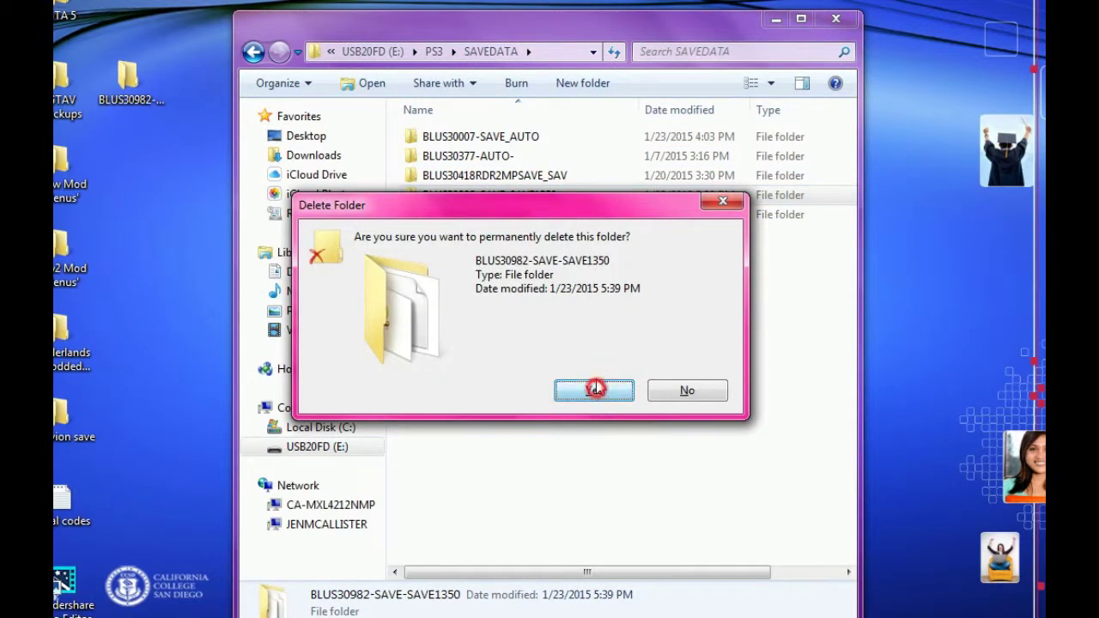
# Copy the modded BLUS30982-SAVE-SAVE1350 folder from the desktop into the USB drive's SAVEDATA folder
pyautogui.moveTo(133, 110); pyautogui.dragTo(542, 388)
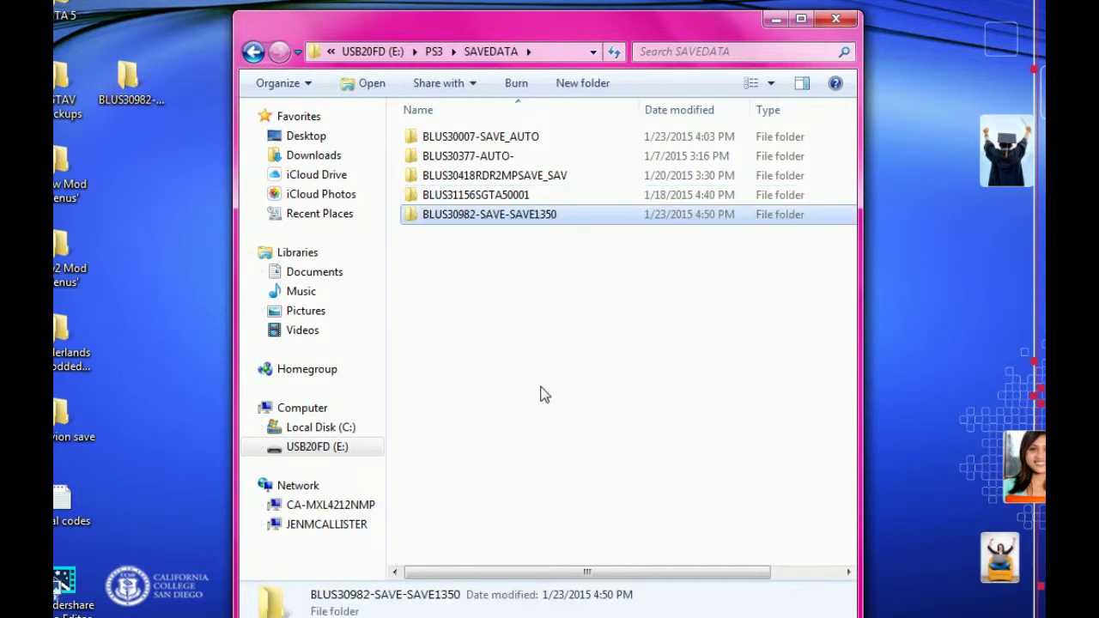
pyautogui.click(125, 79)
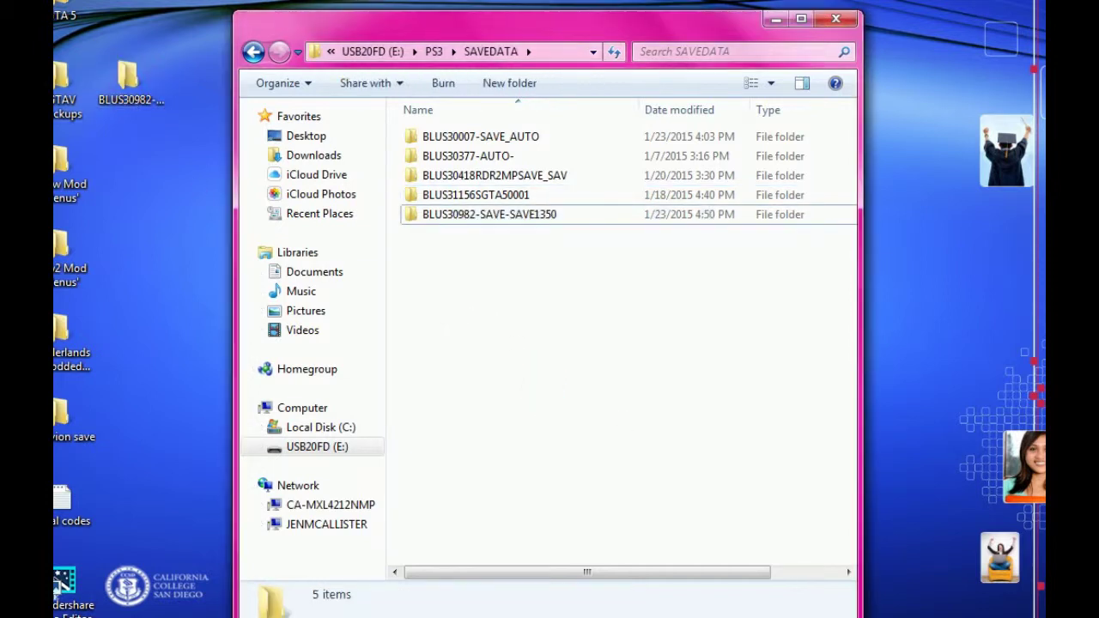
pyautogui.click(129, 81)
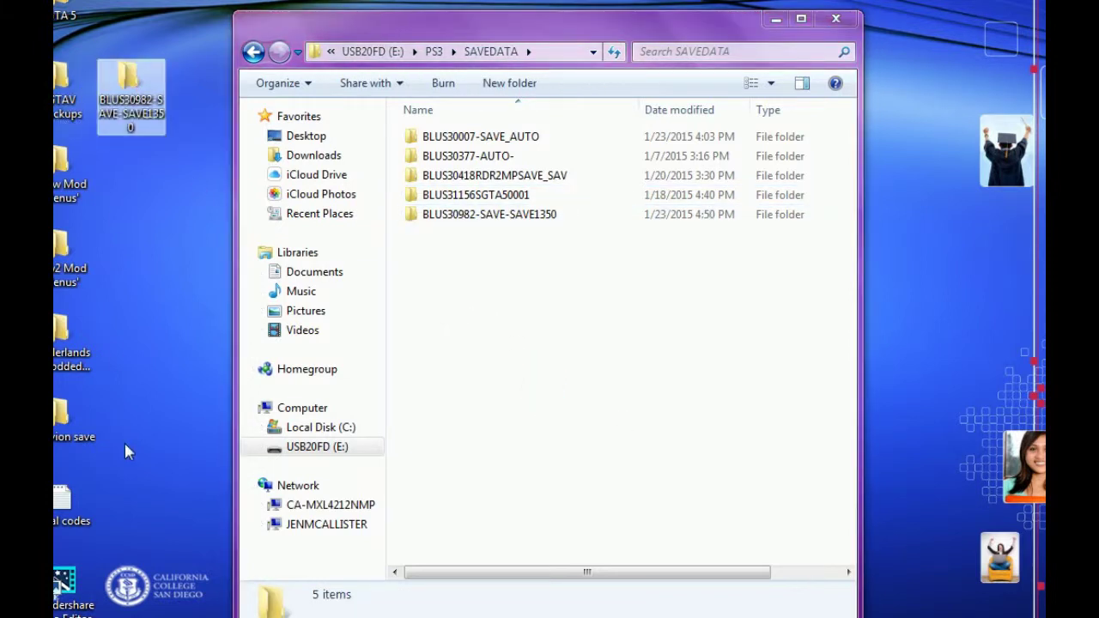
# In the Borderlands 2 Modded saves folder, replace the old BLUS30982-SAVE-SAVE1350 folder by moving in the modded one from the desktop
pyautogui.click(76, 351)
pyautogui.doubleClick(77, 351)
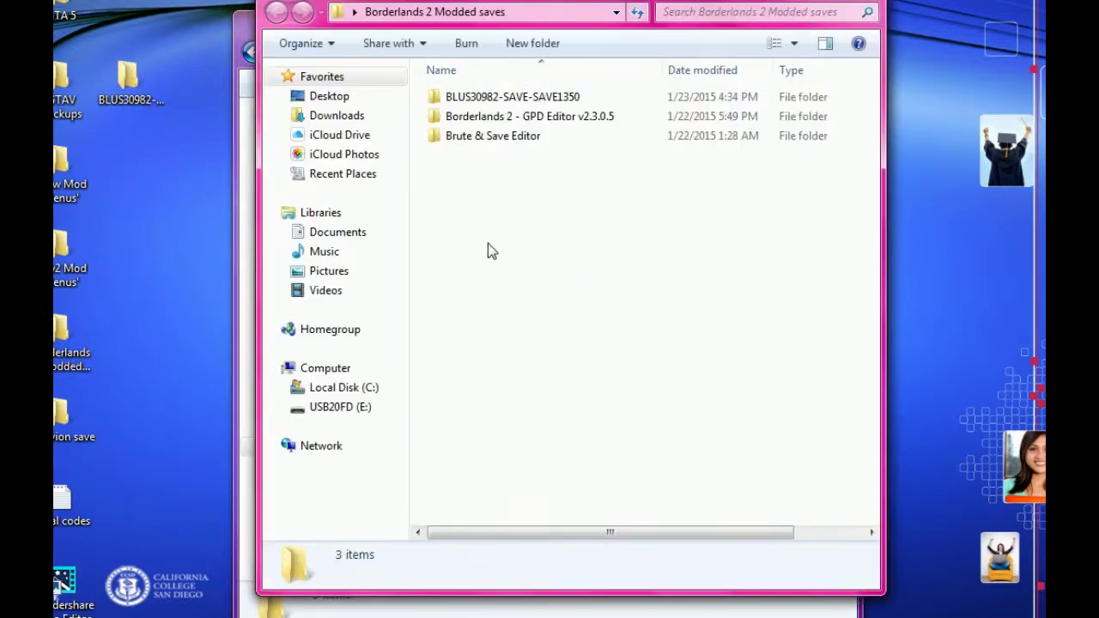
pyautogui.click(539, 100)
pyautogui.press('Delete')
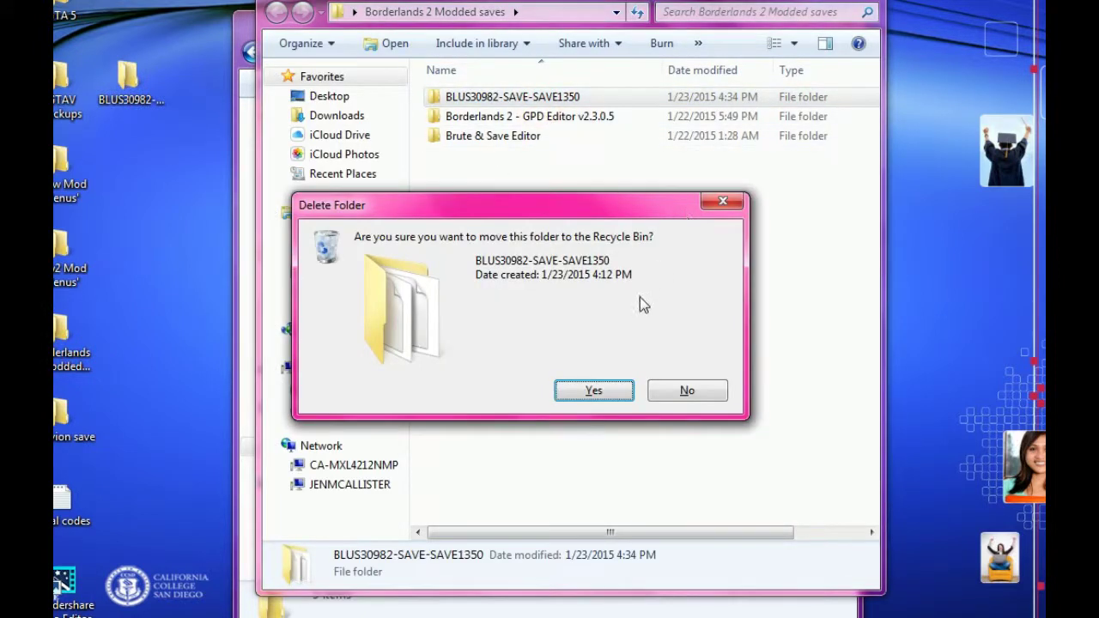
pyautogui.click(594, 391)
pyautogui.moveTo(120, 97); pyautogui.dragTo(584, 244)
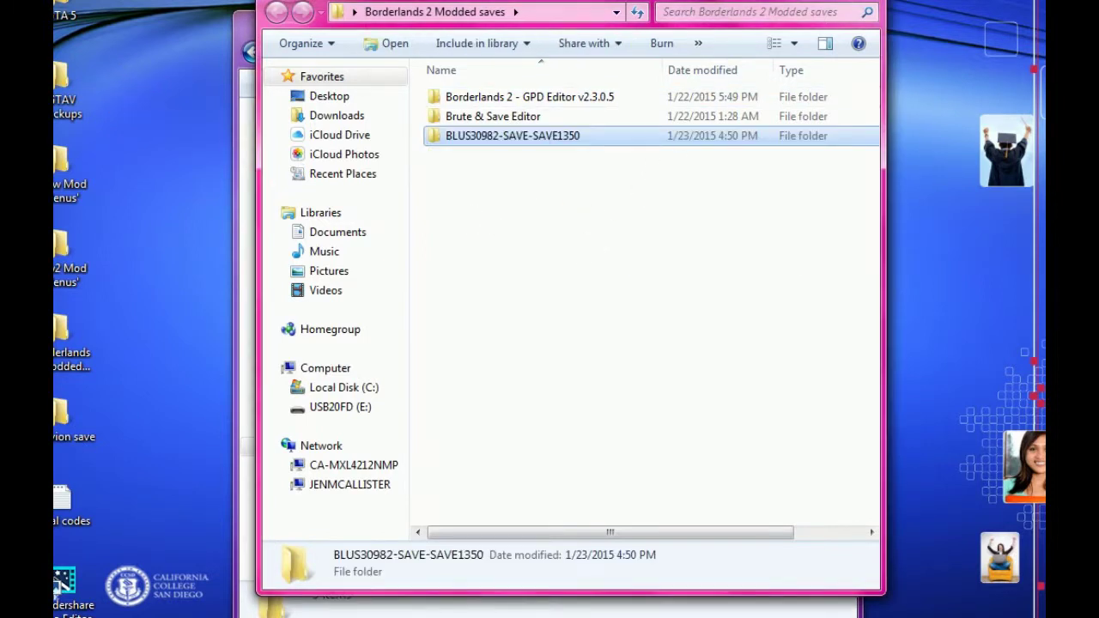
# Return to the USB drive's SAVEDATA window, eject the USB drive (E:) and close the folder windows
pyautogui.hotkey('alt', 'Tab')
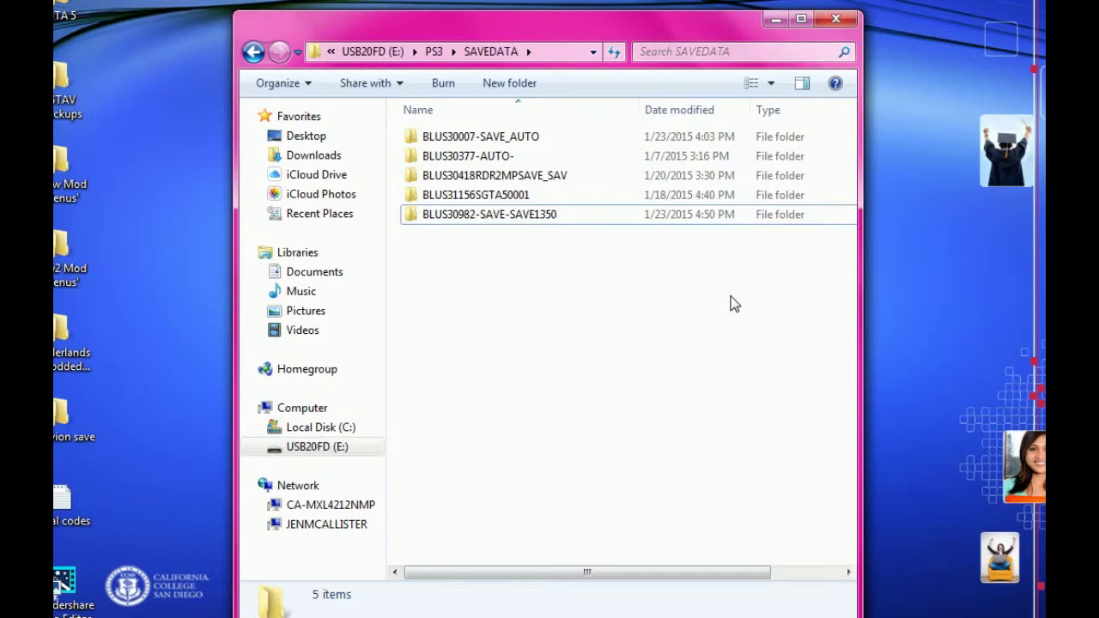
pyautogui.rightClick(296, 461)
pyautogui.click(365, 307)
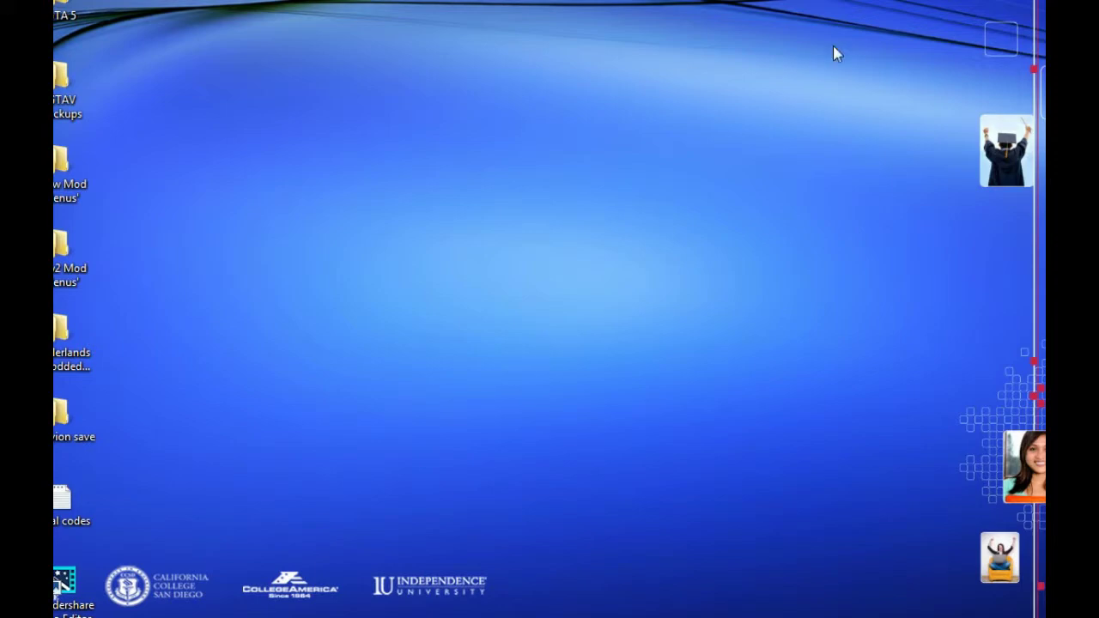
# Switch to the minimized Bruteforce Save Data program and close it
pyautogui.moveTo(316, 615)
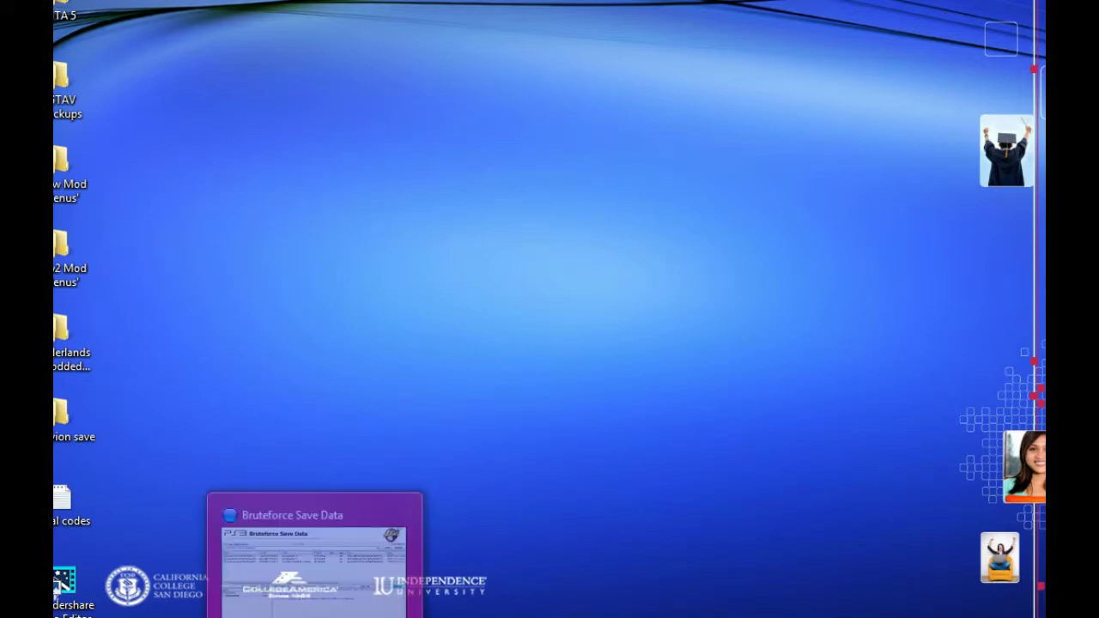
pyautogui.click(316, 549)
pyautogui.click(1034, 22)
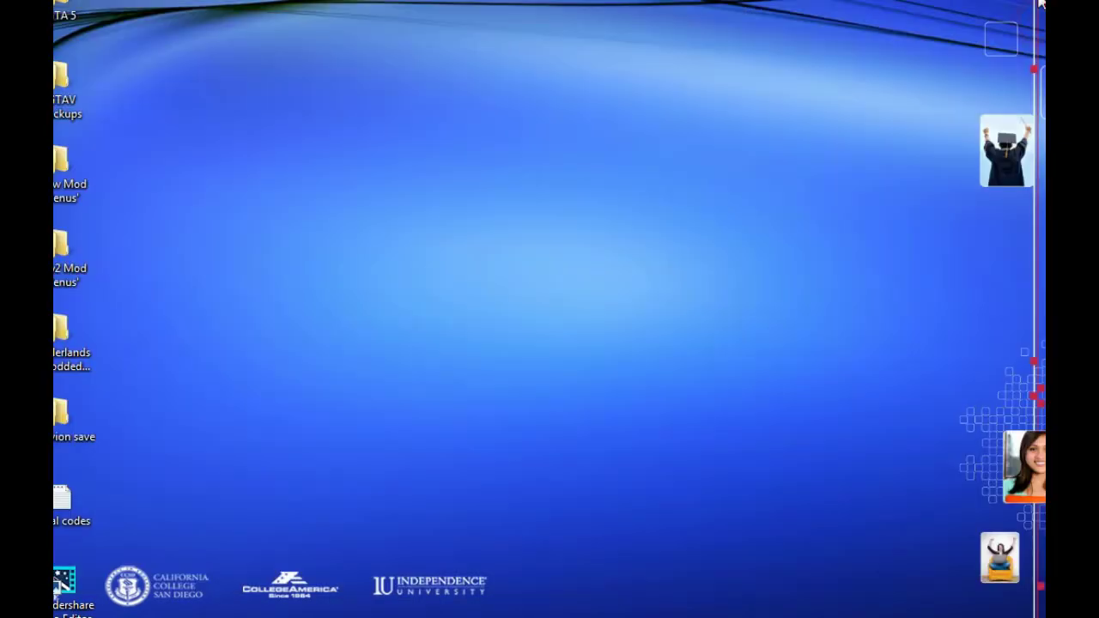